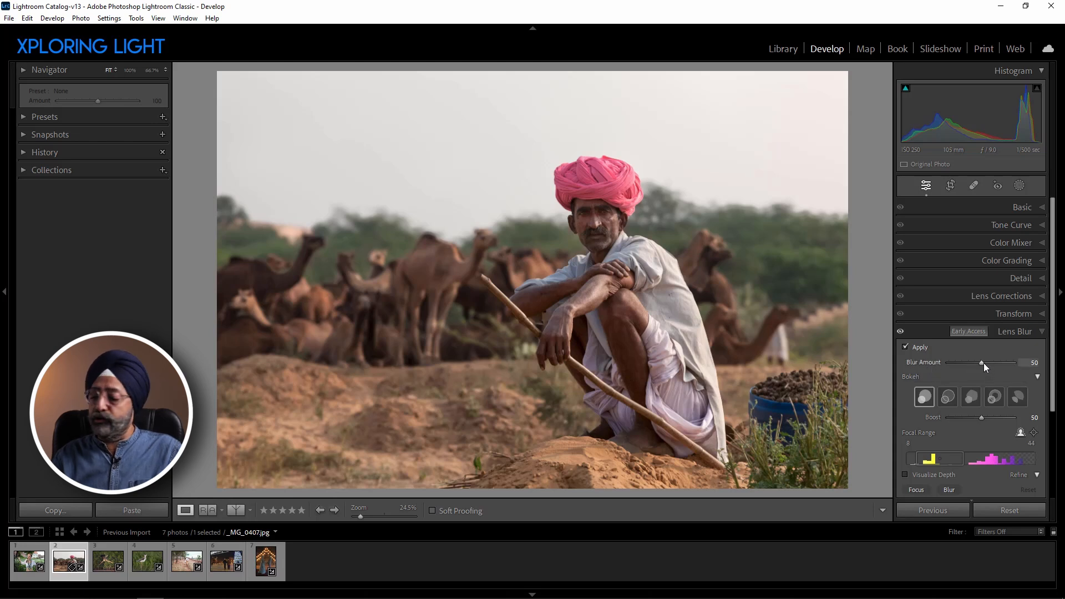
Step: Try the Lens Blur Amount at 0 and at 100, and reset it to 50
{"action": "left_click", "coordinate": [900, 332]}
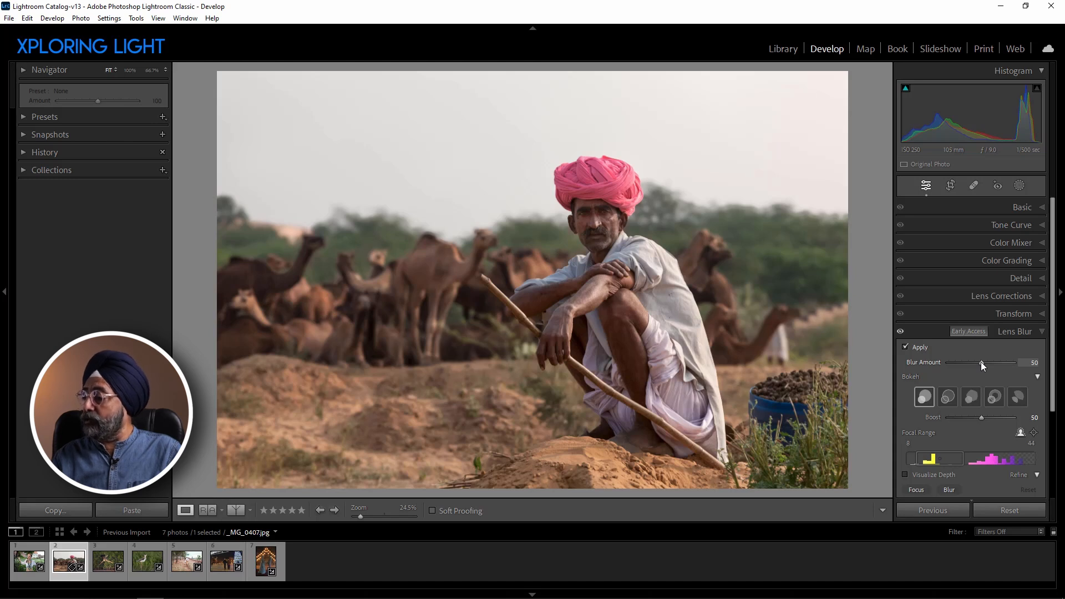
{"action": "left_click_drag", "start_coordinate": [980, 361], "coordinate": [942, 364]}
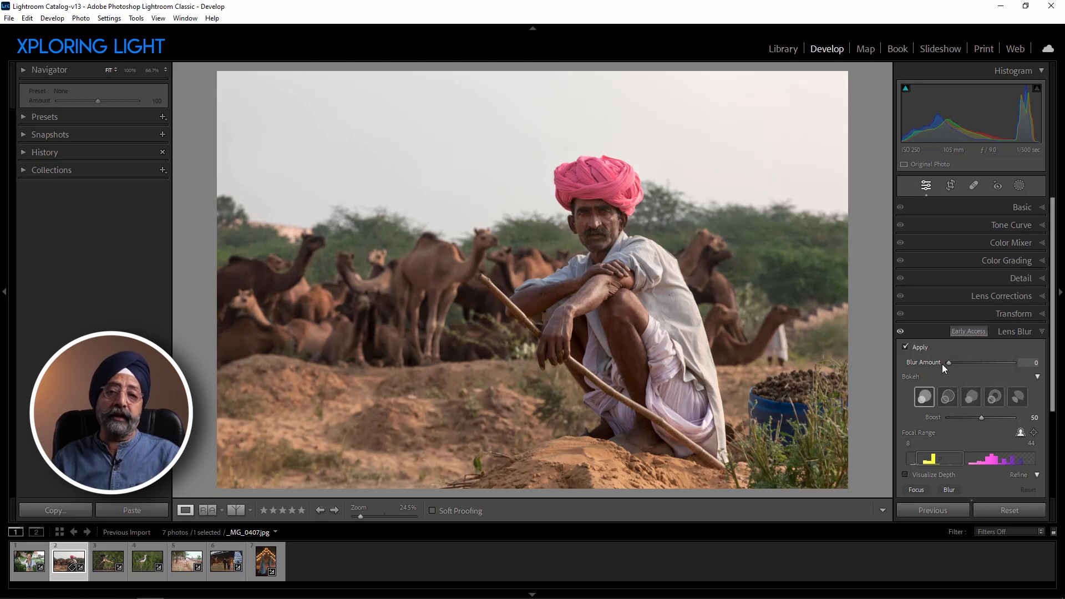
{"action": "left_click_drag", "start_coordinate": [942, 363], "coordinate": [1045, 370]}
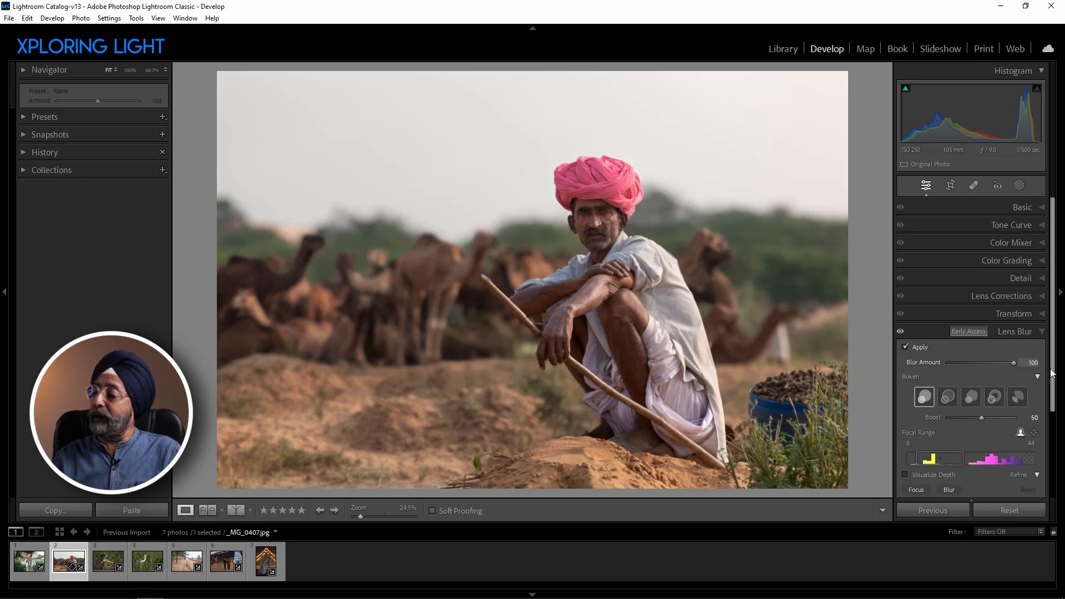
{"action": "left_click_drag", "start_coordinate": [1006, 369], "coordinate": [983, 363]}
{"action": "double_click", "coordinate": [983, 361]}
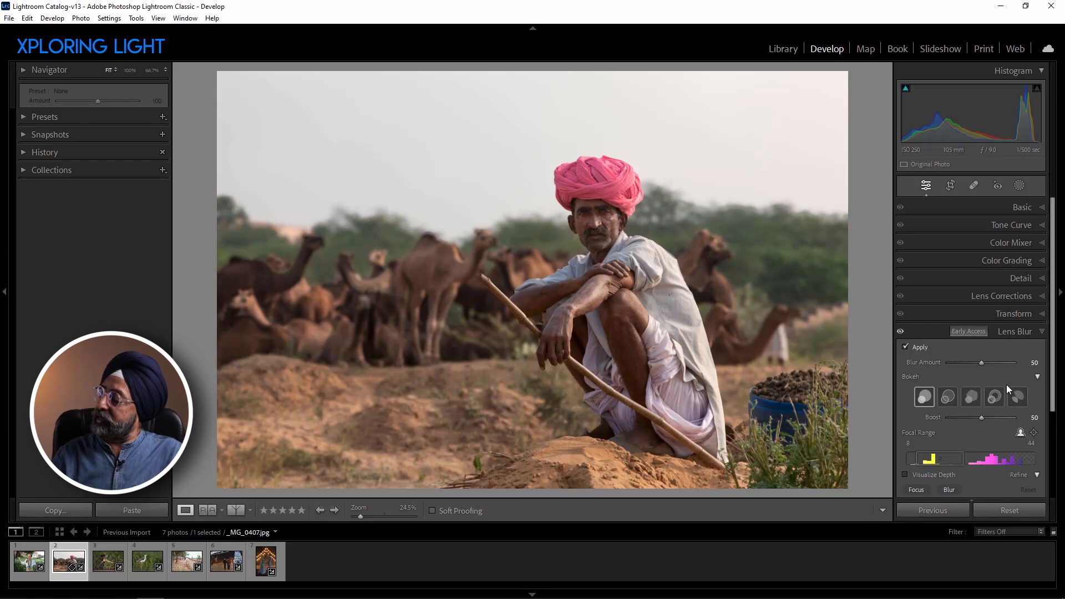
Step: Try the second and the 5-Blade bokeh shapes, vary Boost, and return to the first shape with Boost at 50
{"action": "left_click", "coordinate": [949, 397]}
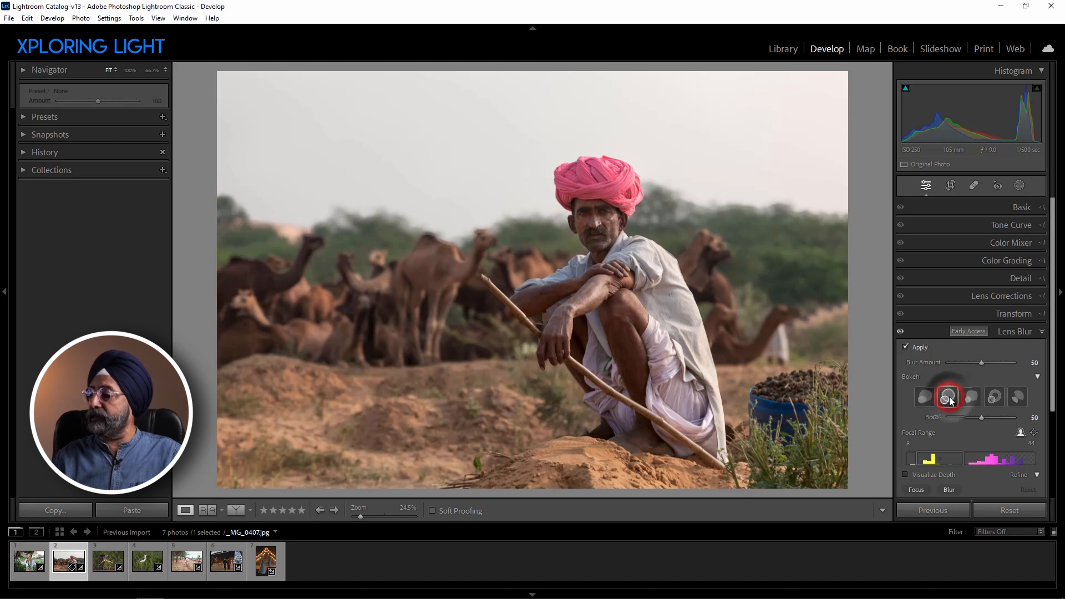
{"action": "left_click", "coordinate": [972, 397]}
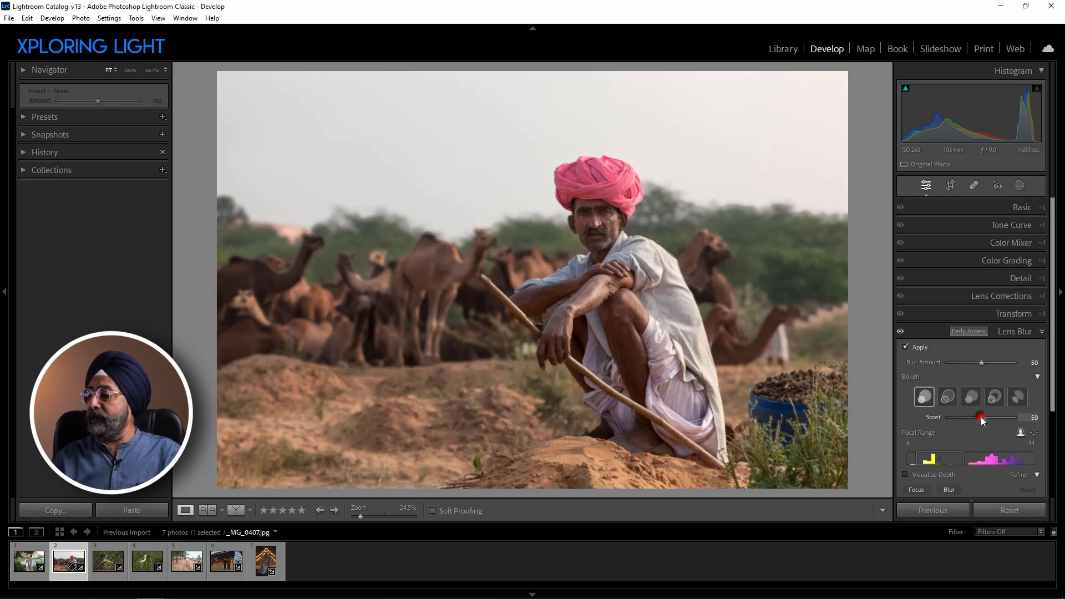
{"action": "left_click_drag", "start_coordinate": [1006, 409], "coordinate": [982, 411]}
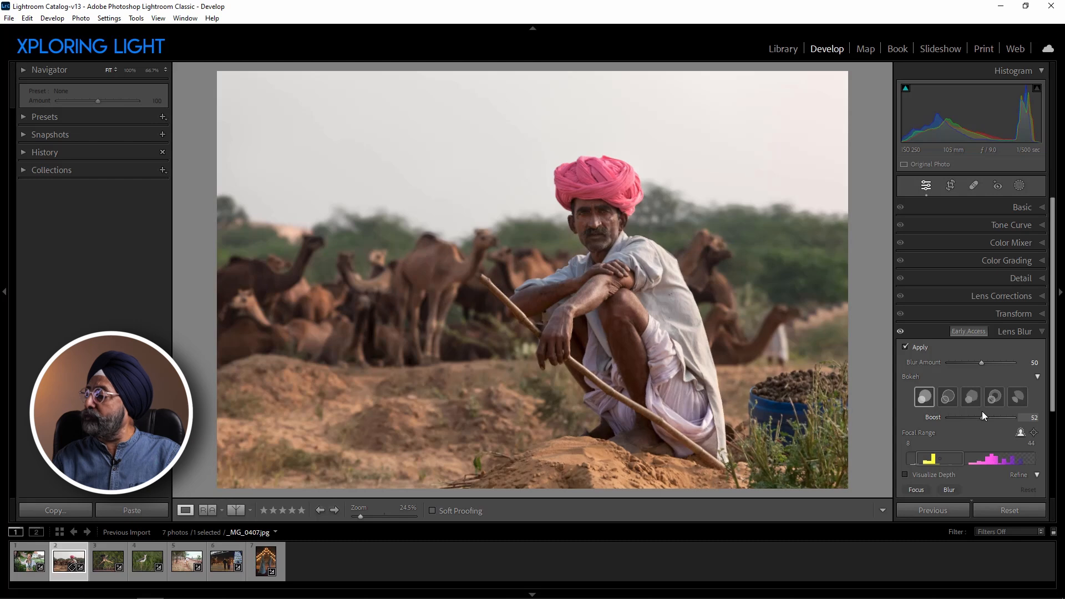
{"action": "double_click", "coordinate": [980, 417]}
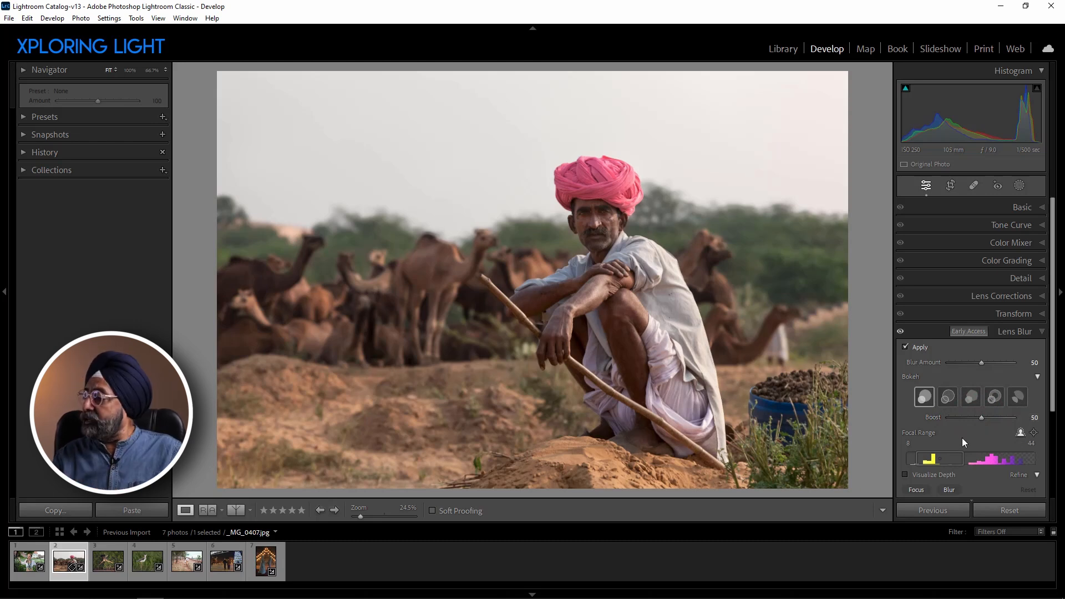
Step: Set the Lens Blur focus by picking a point on a background camel, and refocus on the man's face
{"action": "scroll", "coordinate": [962, 437], "scroll_direction": "down", "scroll_amount": 1}
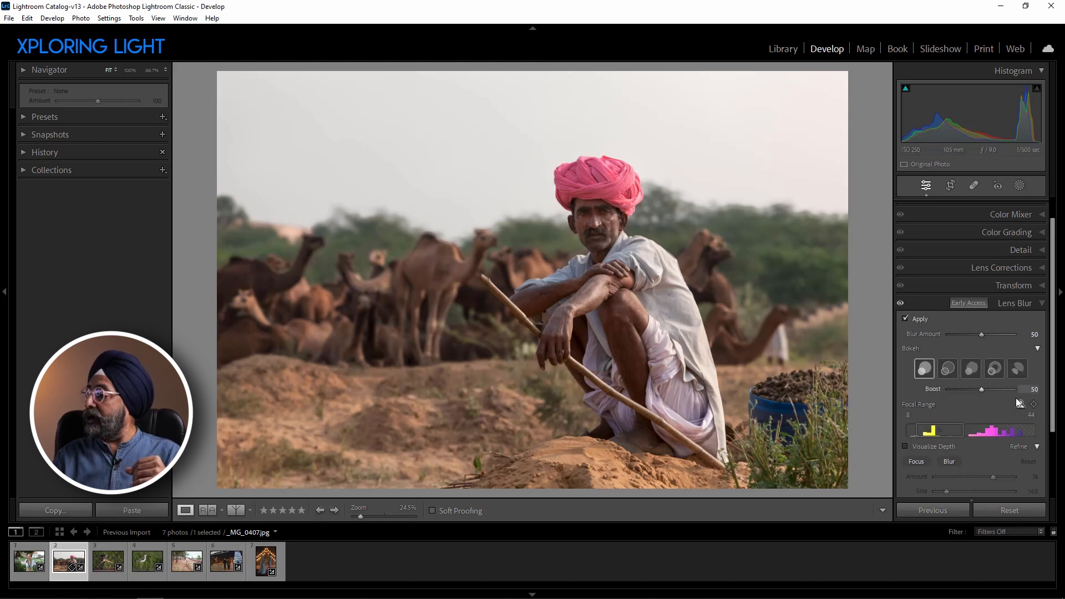
{"action": "left_click", "coordinate": [1034, 405]}
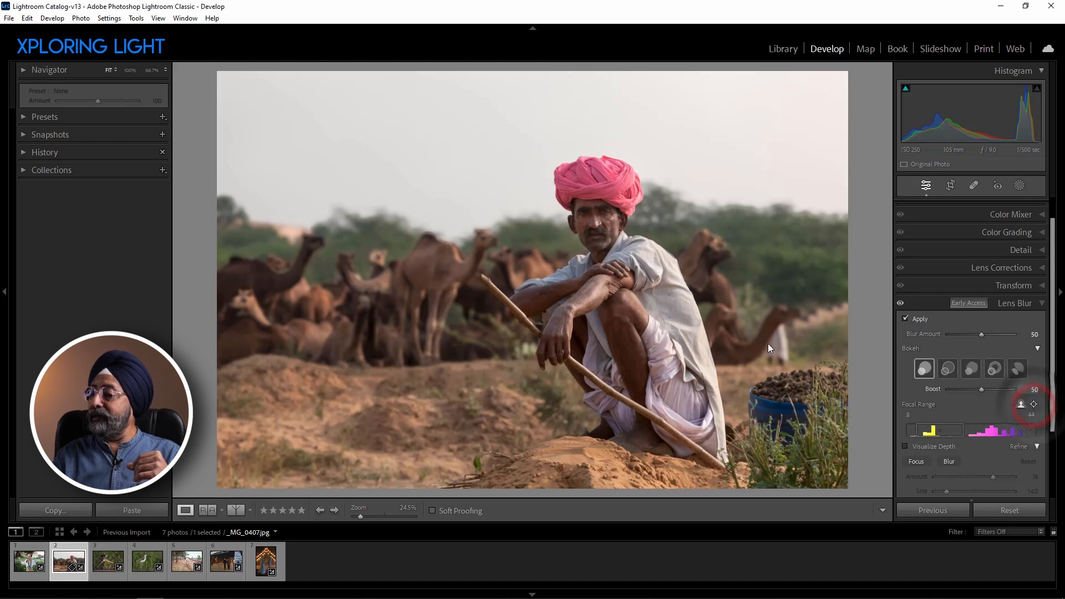
{"action": "left_click", "coordinate": [267, 280]}
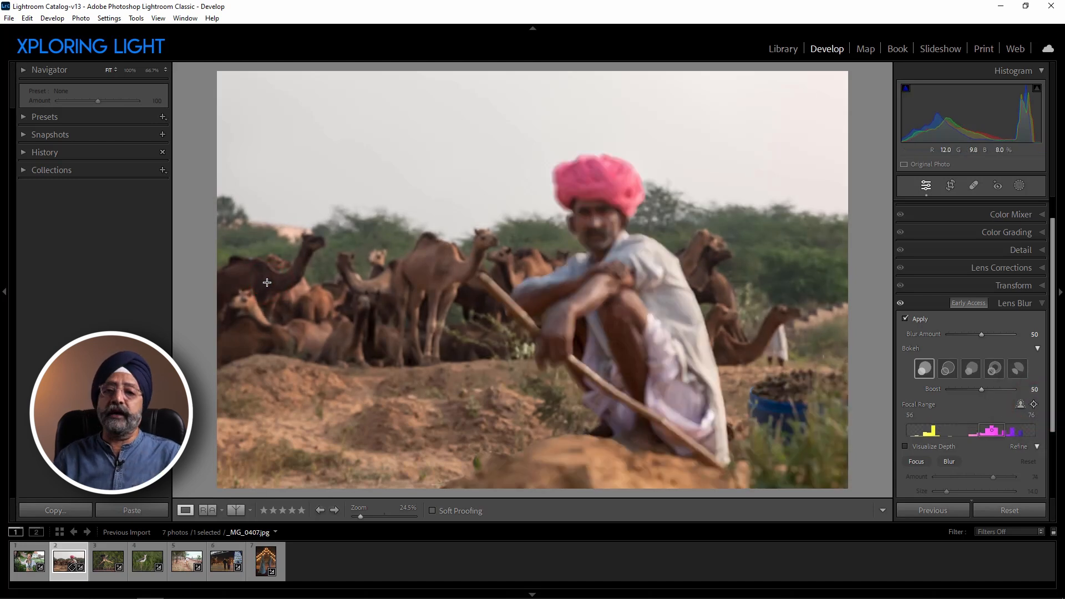
{"action": "left_click", "coordinate": [597, 236]}
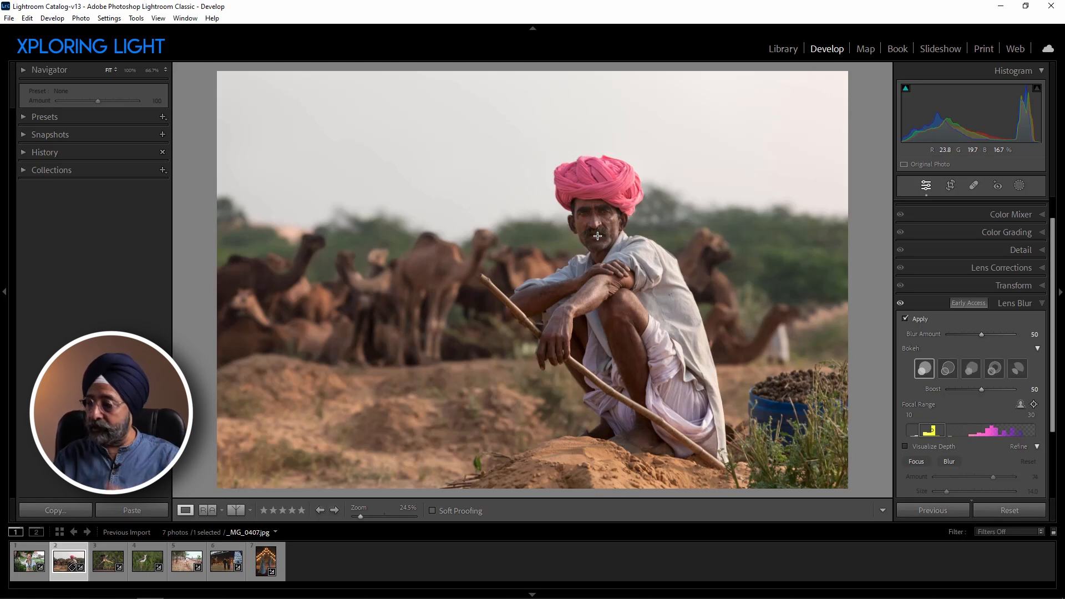
Step: Examine the depth map of the photo with Visualize Depth and turn the overlay off again
{"action": "scroll", "coordinate": [947, 415], "scroll_direction": "down", "scroll_amount": 1}
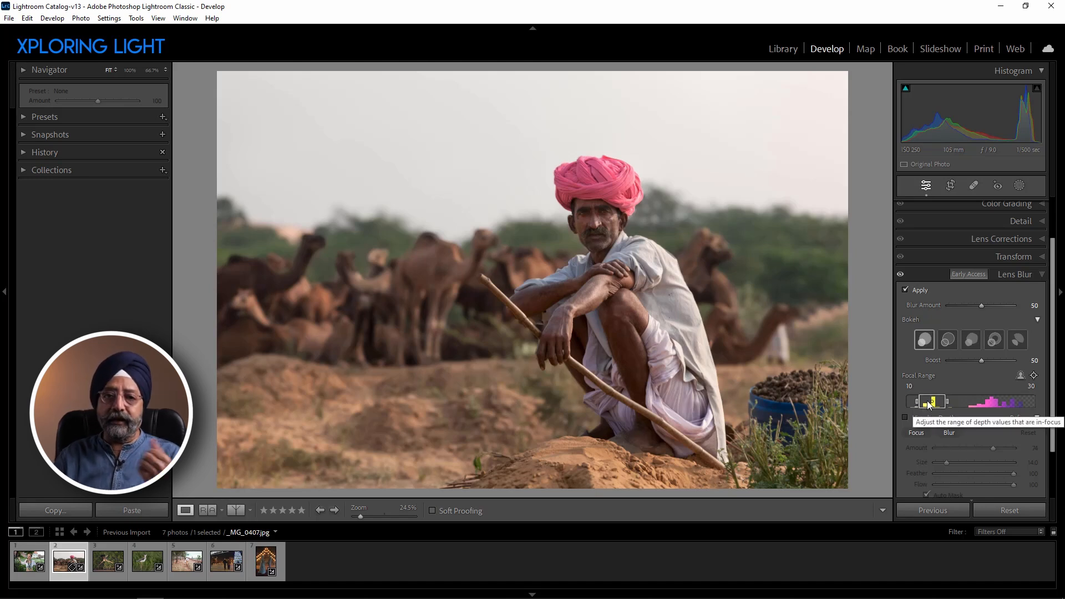
{"action": "left_click", "coordinate": [904, 417]}
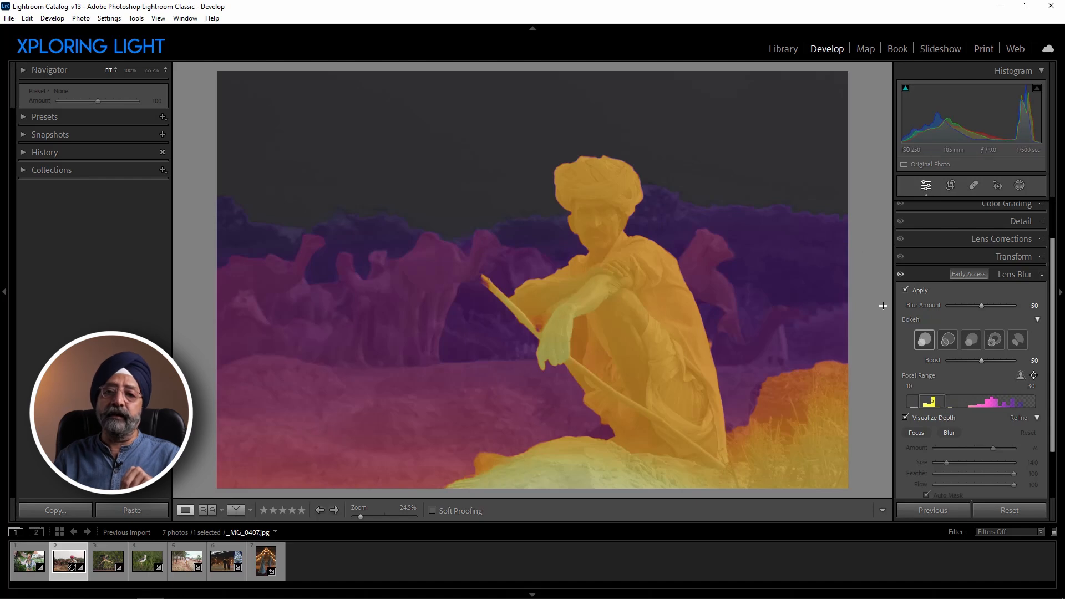
{"action": "left_click", "coordinate": [904, 417]}
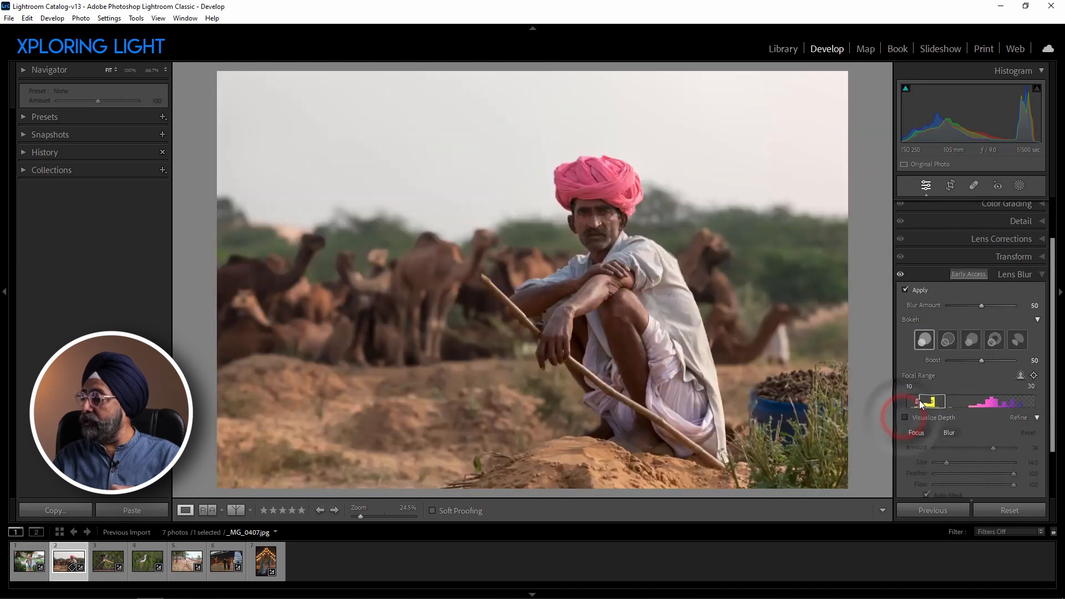
Step: Try the focal range at 0–100, 11–33 and 75–97, and restore the automatic subject focus
{"action": "left_click_drag", "start_coordinate": [916, 400], "coordinate": [1035, 398]}
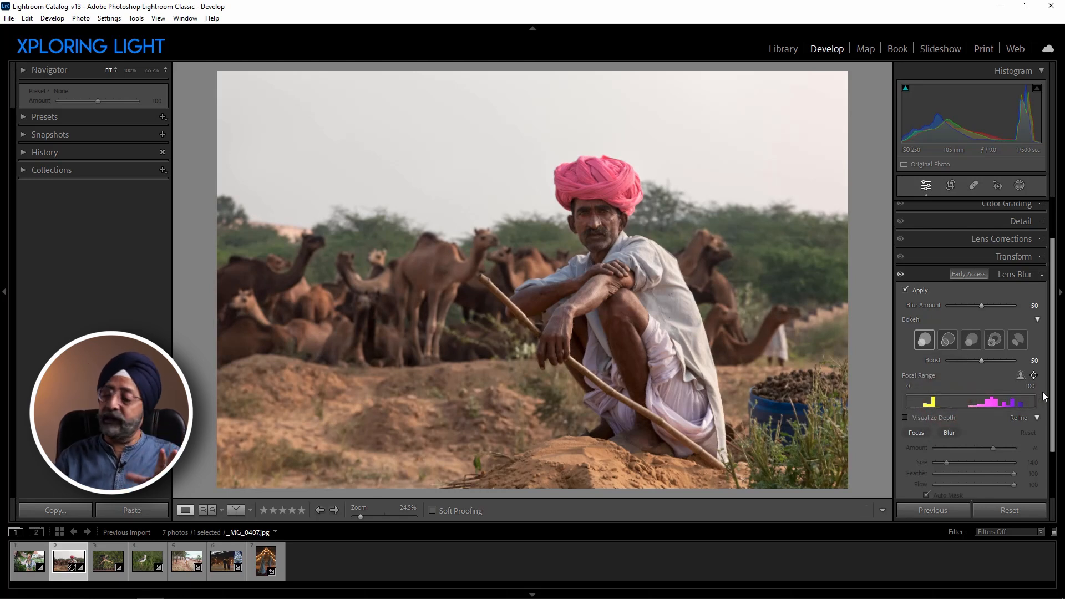
{"action": "left_click_drag", "start_coordinate": [1035, 400], "coordinate": [930, 401]}
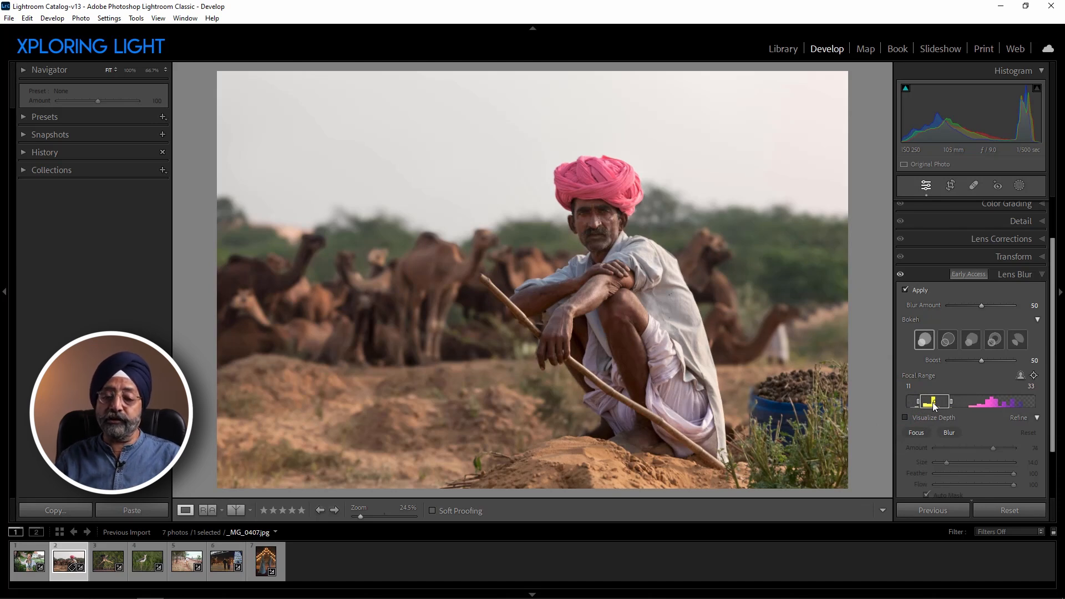
{"action": "left_click_drag", "start_coordinate": [934, 401], "coordinate": [1018, 405]}
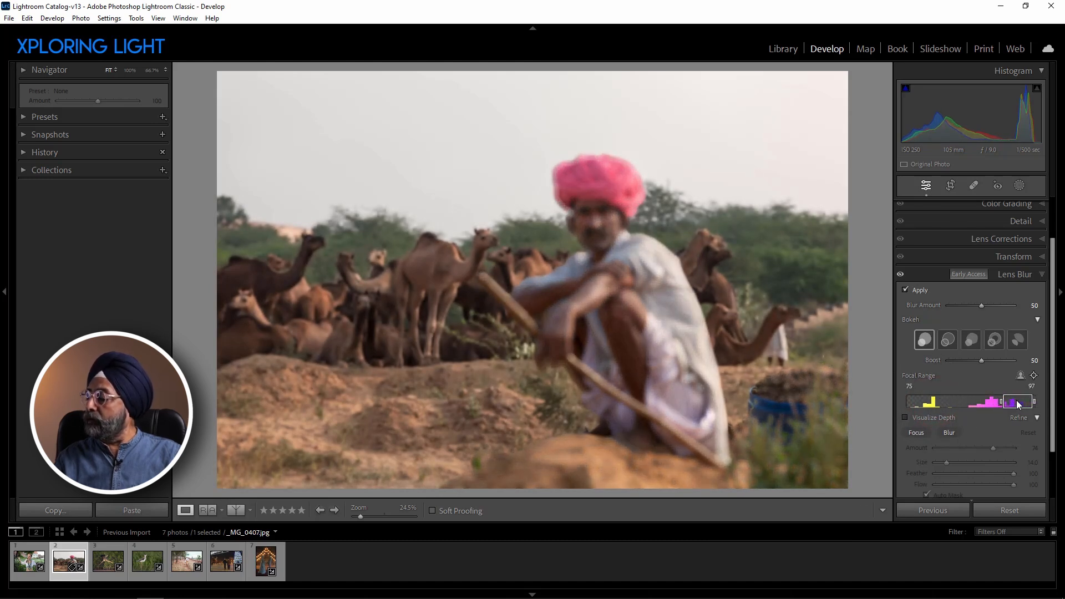
{"action": "left_click", "coordinate": [905, 417]}
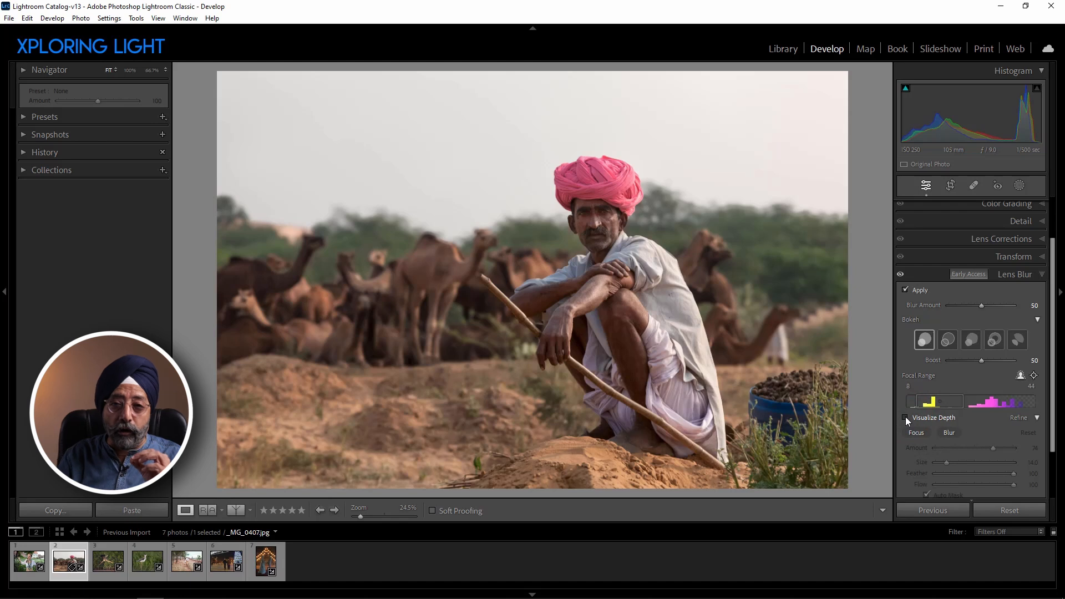
Step: Paint over the blue tub beside the man with the Blur refine brush at amount 200, size 10 and Auto Mask on
{"action": "scroll", "coordinate": [1021, 447], "scroll_direction": "down", "scroll_amount": 2}
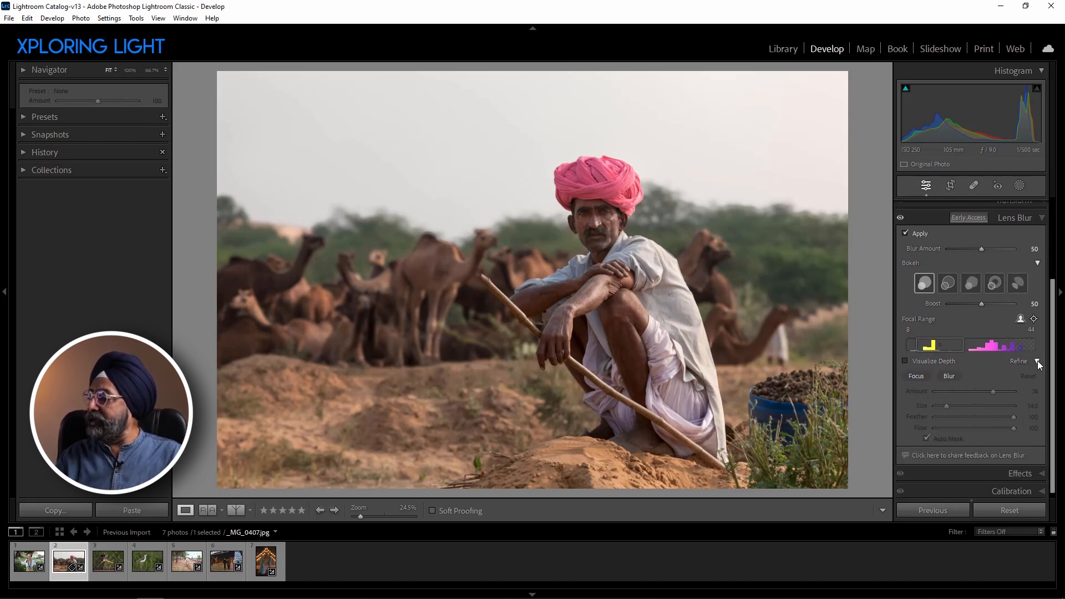
{"action": "left_click", "coordinate": [916, 376]}
{"action": "left_click", "coordinate": [949, 377]}
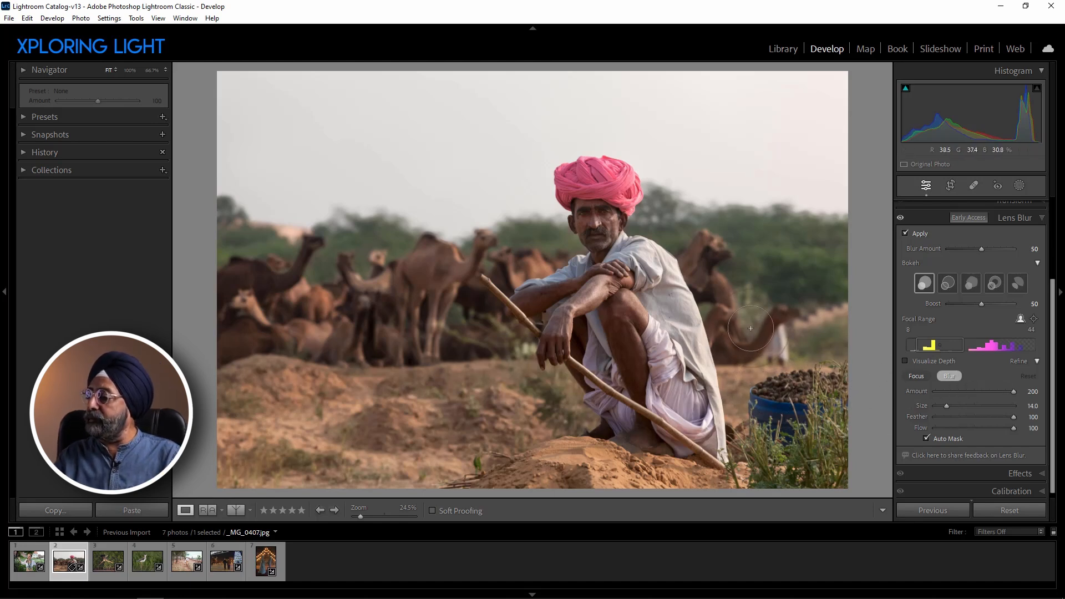
{"action": "key", "text": "bracketleft"}
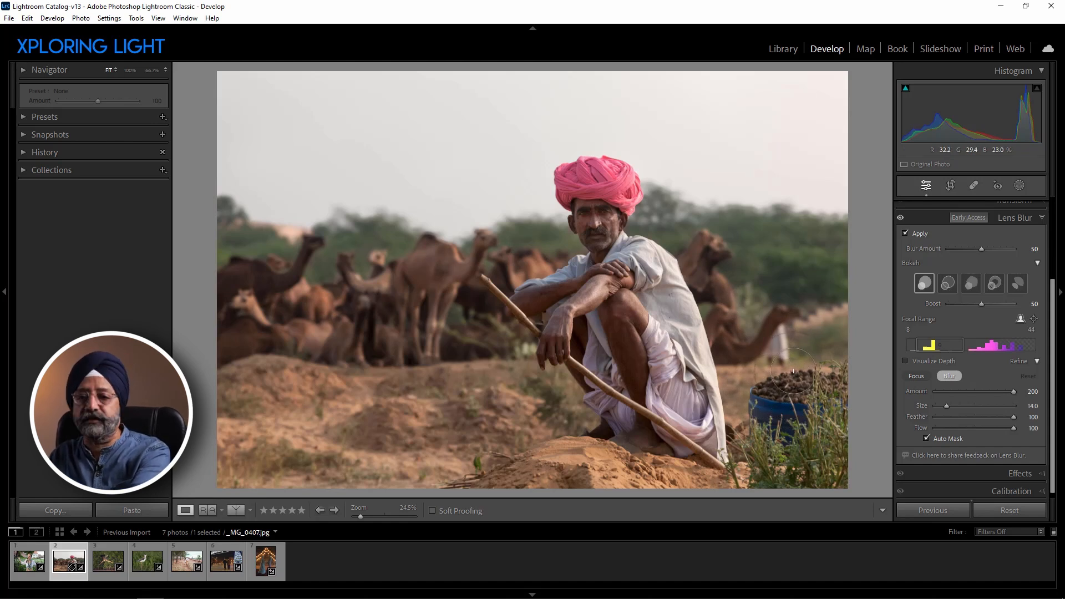
{"action": "left_click_drag", "start_coordinate": [946, 405], "coordinate": [944, 406]}
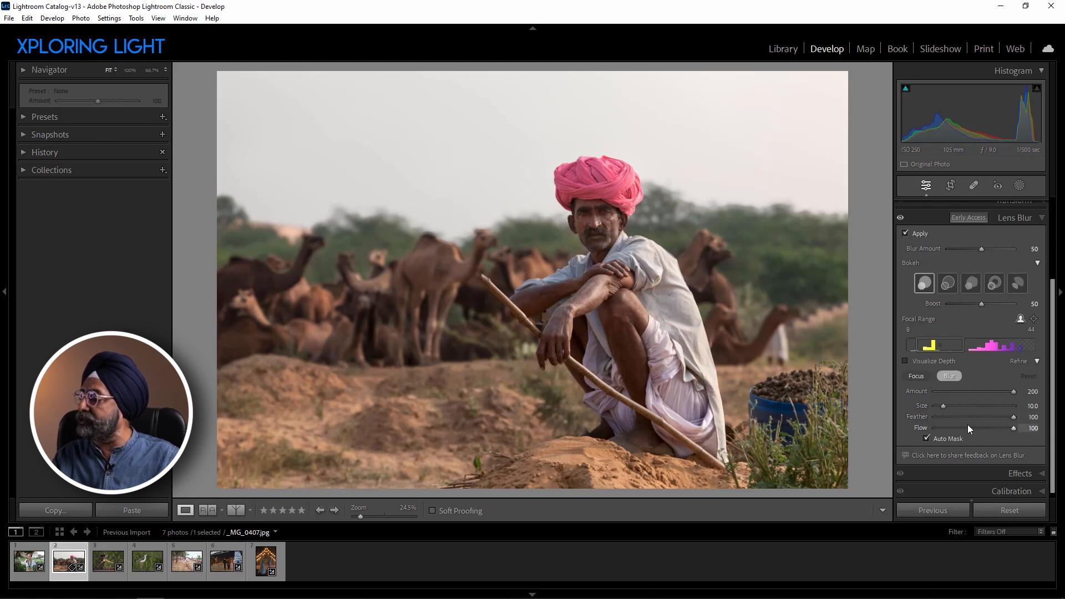
{"action": "left_click", "coordinate": [927, 437]}
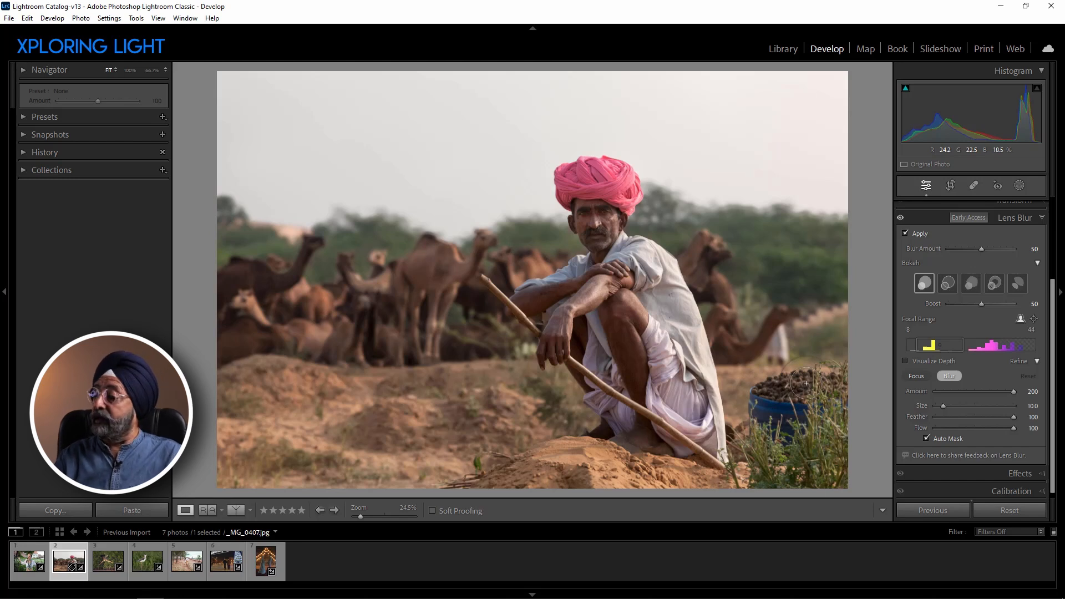
{"action": "mouse_move", "coordinate": [805, 383]}
{"action": "left_mouse_down"}
{"action": "mouse_move", "coordinate": [815, 388]}
{"action": "mouse_move", "coordinate": [758, 402]}
{"action": "left_mouse_up"}
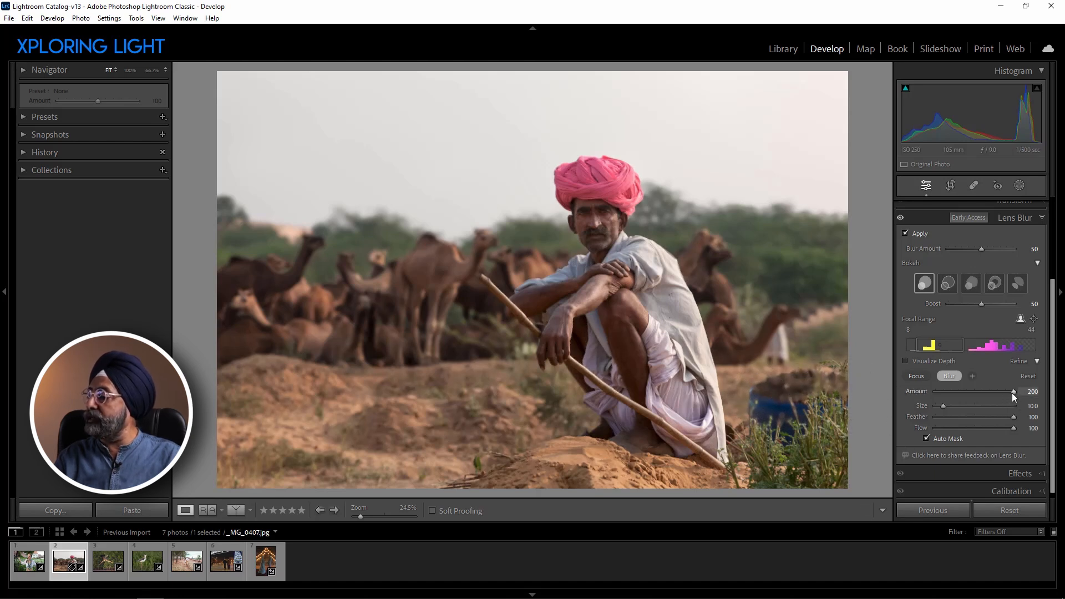
Step: Lower the amount of the blur painted on the blue tub to 102
{"action": "left_click_drag", "start_coordinate": [1013, 392], "coordinate": [987, 391]}
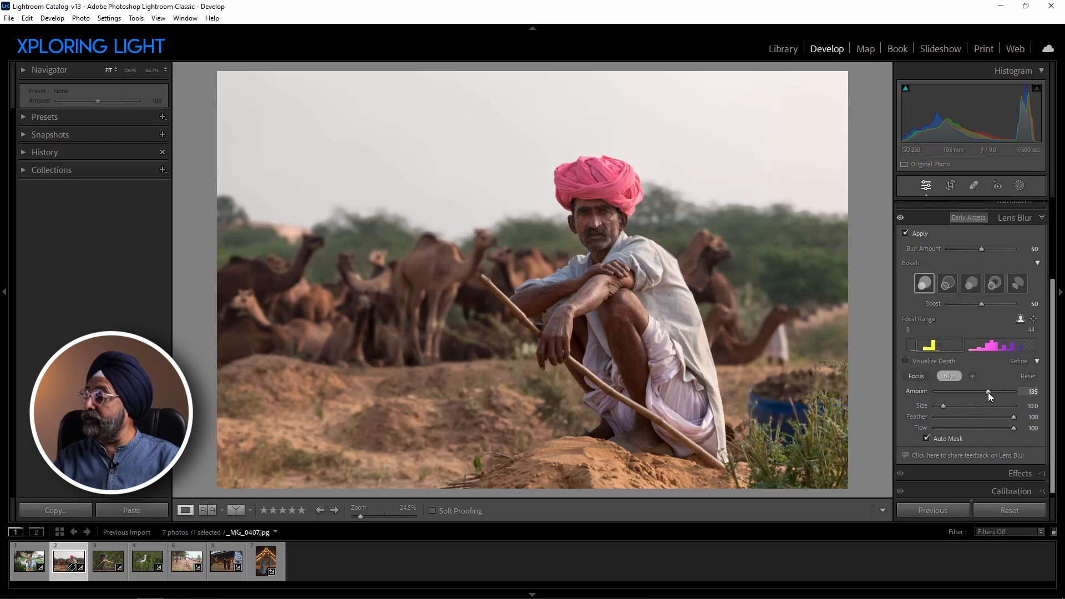
{"action": "left_click_drag", "start_coordinate": [985, 393], "coordinate": [984, 391]}
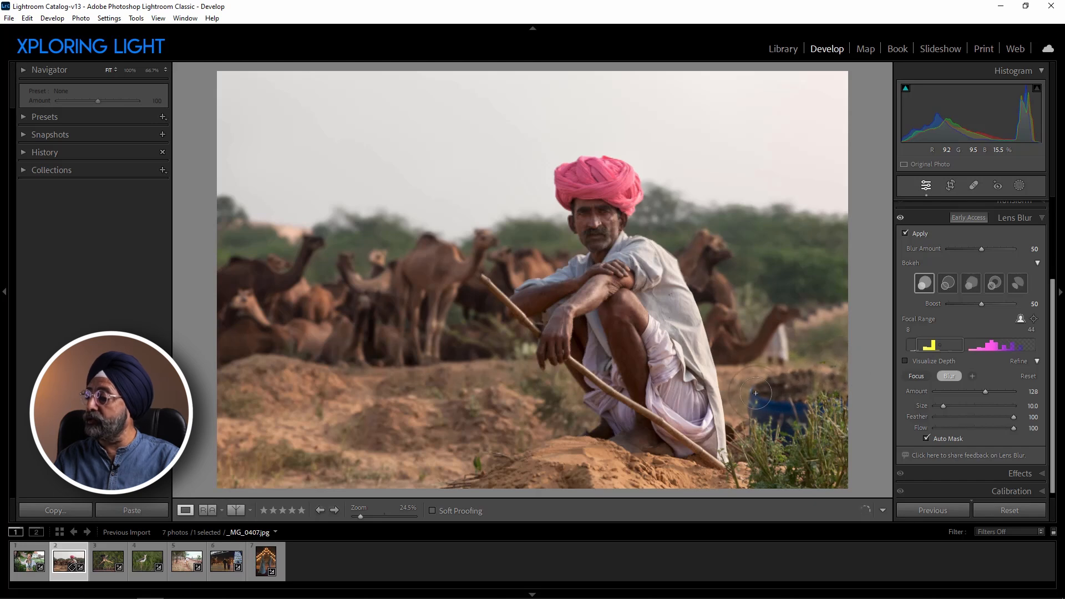
{"action": "left_click_drag", "start_coordinate": [984, 391], "coordinate": [977, 388]}
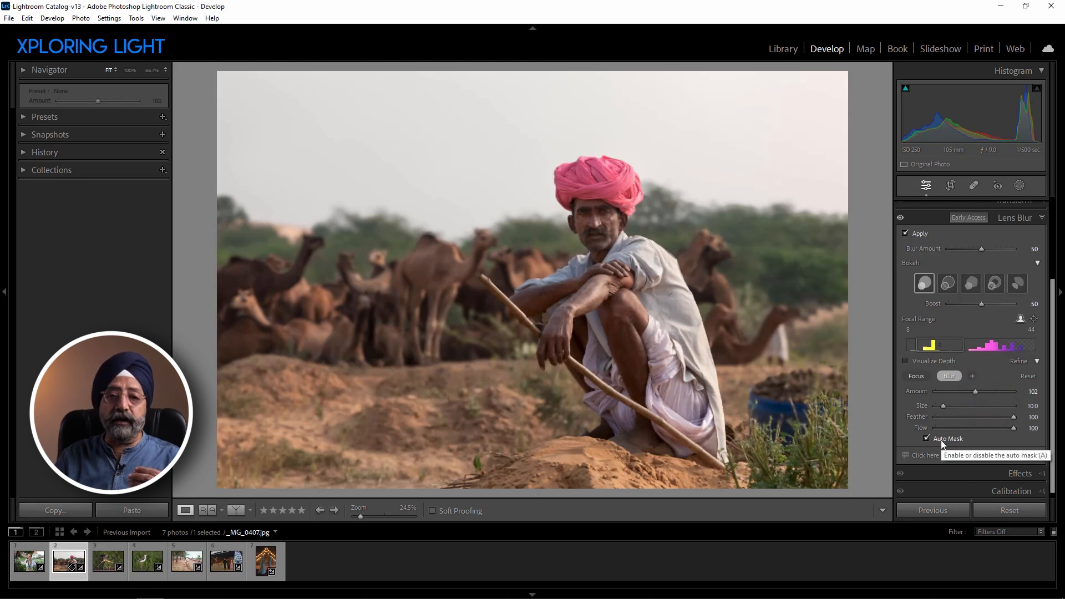
Step: Paint with the Focus refine brush at amount 74 near the man's feet and over the grass in the photo's lower-left corner
{"action": "left_click", "coordinate": [917, 375]}
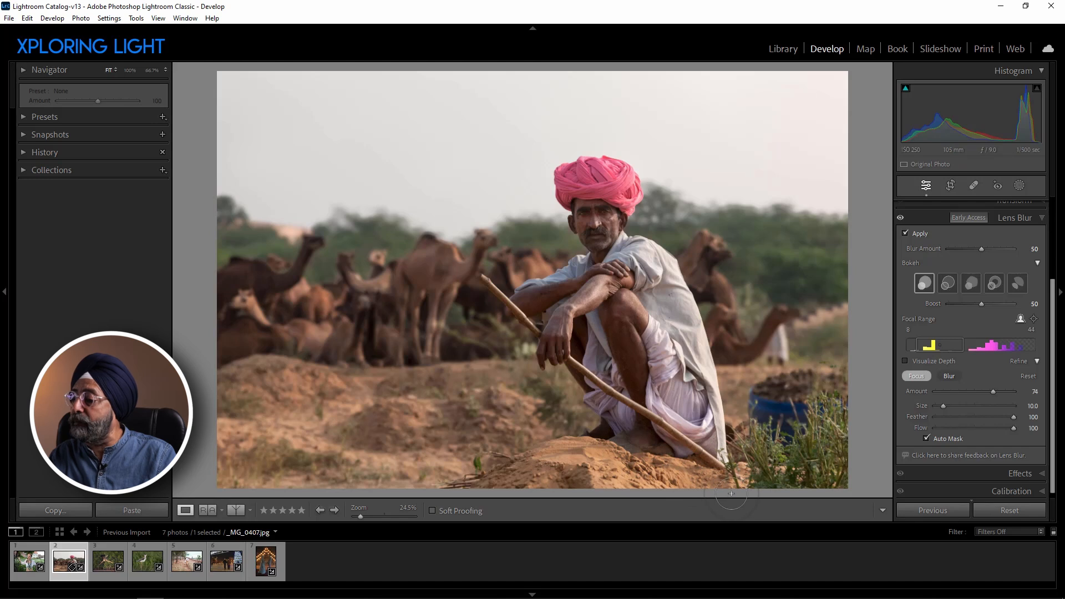
{"action": "mouse_move", "coordinate": [650, 426]}
{"action": "left_mouse_down"}
{"action": "mouse_move", "coordinate": [626, 433]}
{"action": "mouse_move", "coordinate": [664, 425]}
{"action": "mouse_move", "coordinate": [631, 431]}
{"action": "mouse_move", "coordinate": [679, 441]}
{"action": "mouse_move", "coordinate": [631, 424]}
{"action": "left_mouse_up"}
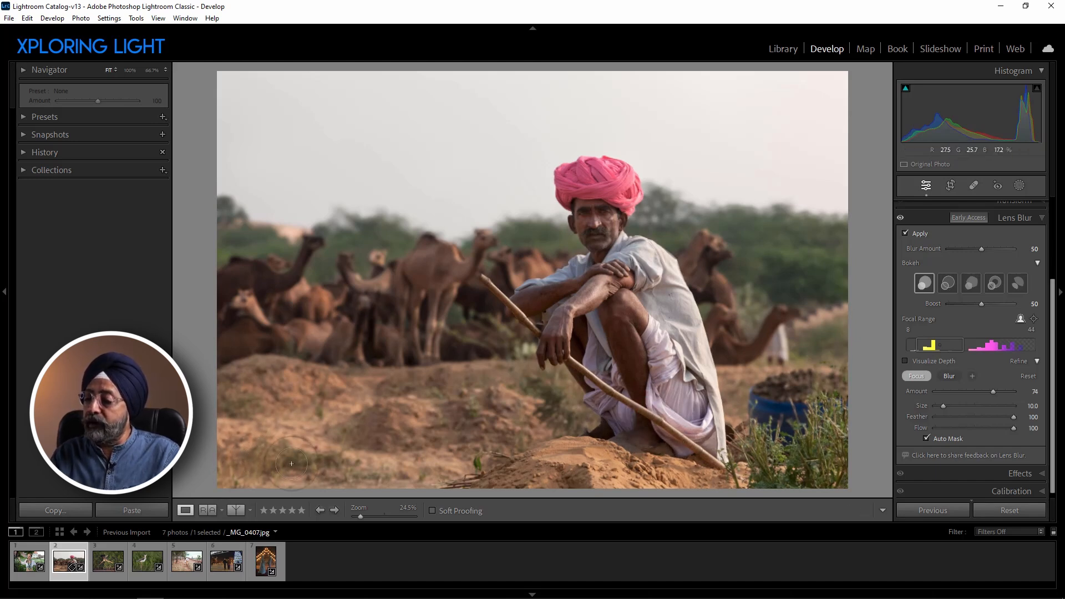
{"action": "left_click_drag", "start_coordinate": [311, 464], "coordinate": [236, 469]}
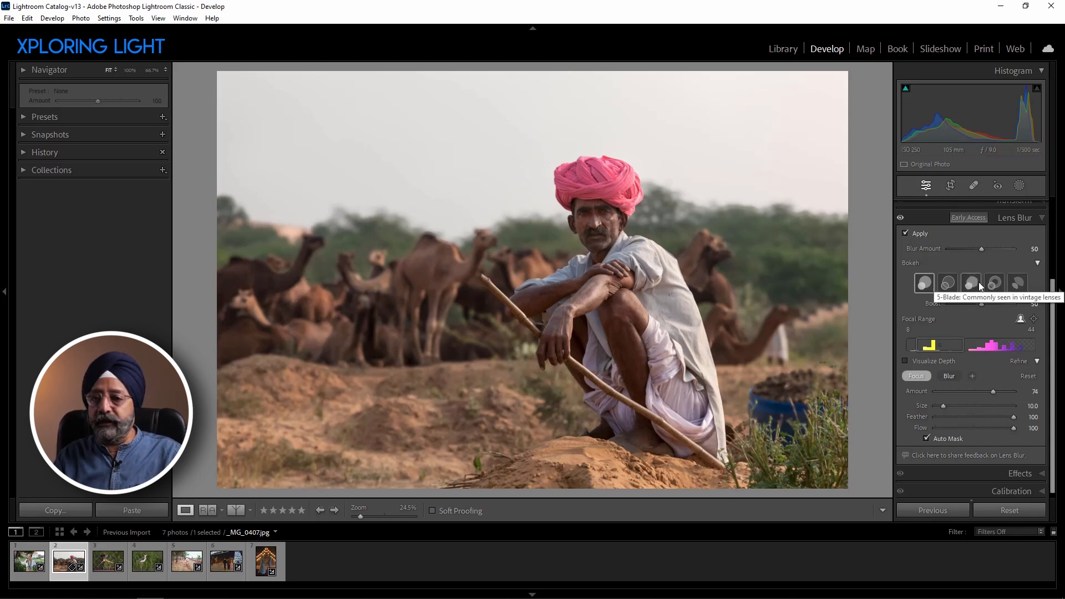
Step: Compare the russia.CR2 photo with Lens Blur off and on, and change its bokeh to the first shape
{"action": "left_click", "coordinate": [27, 561]}
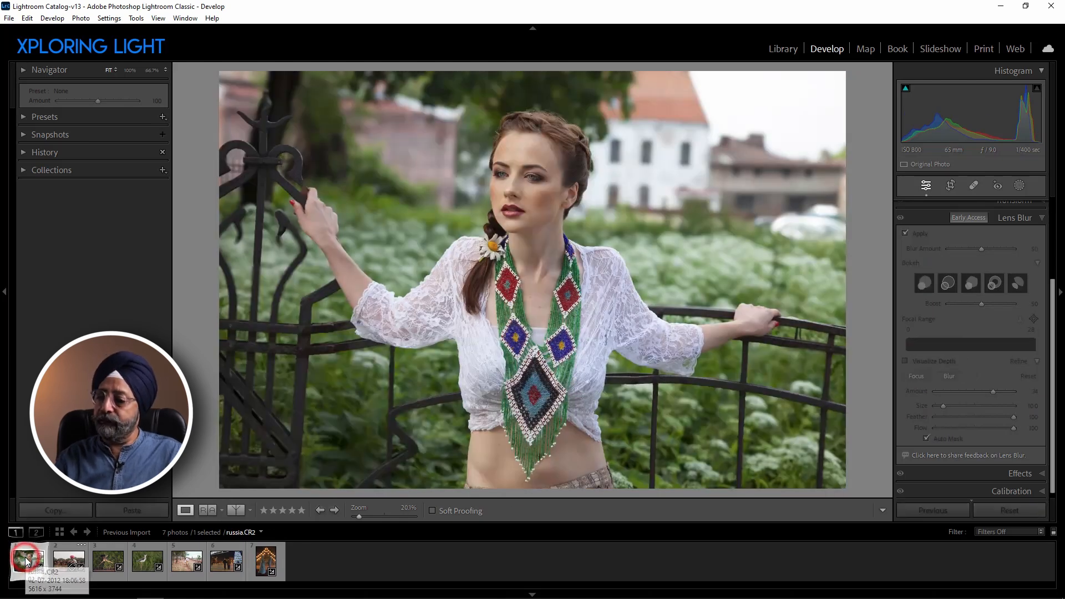
{"action": "left_click", "coordinate": [901, 219]}
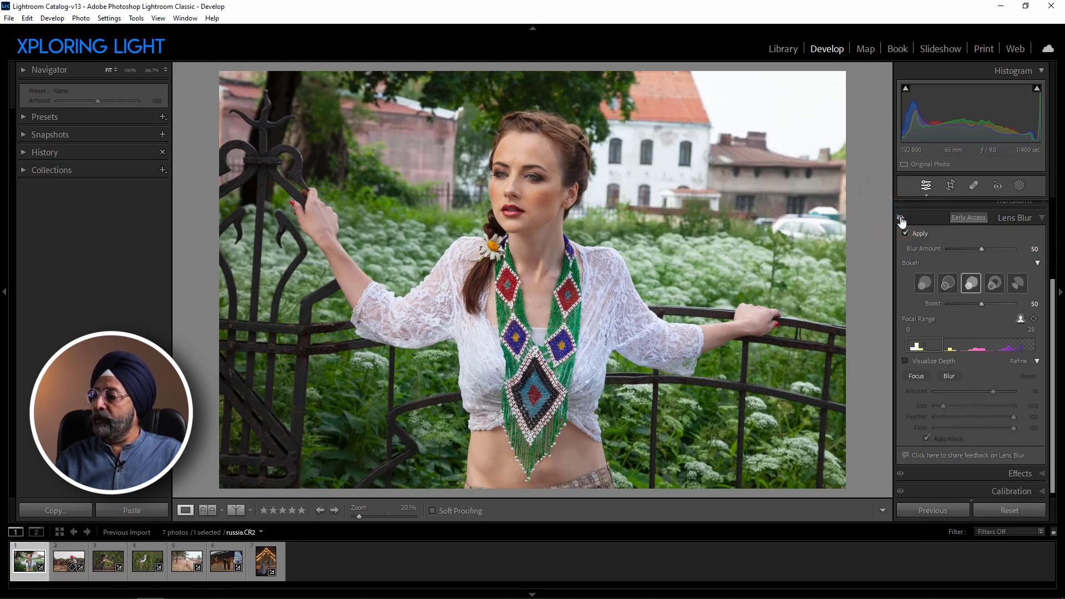
{"action": "left_click", "coordinate": [900, 219]}
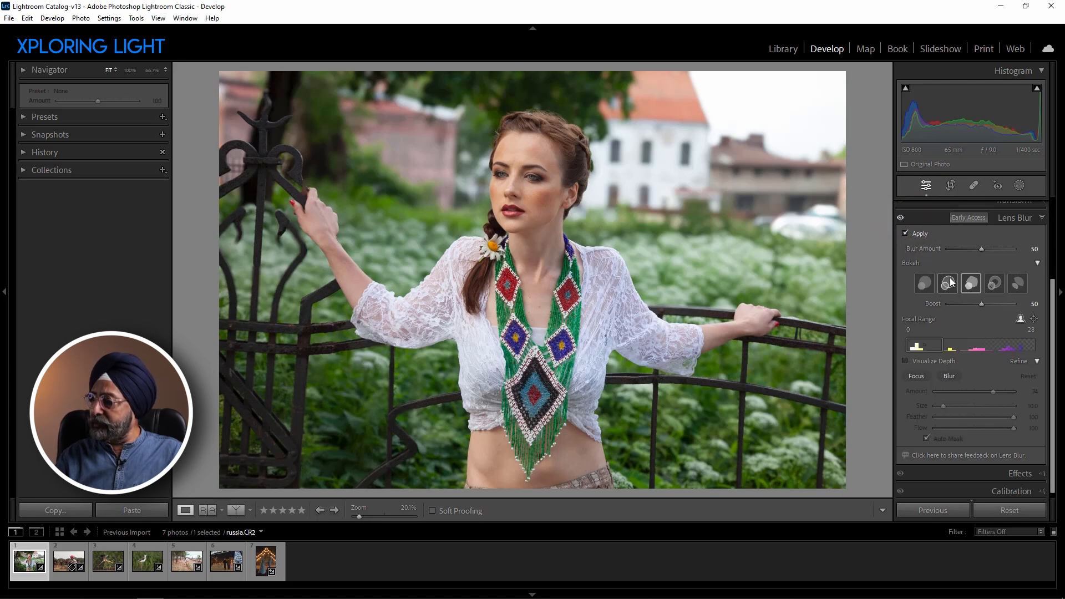
{"action": "left_click", "coordinate": [927, 285]}
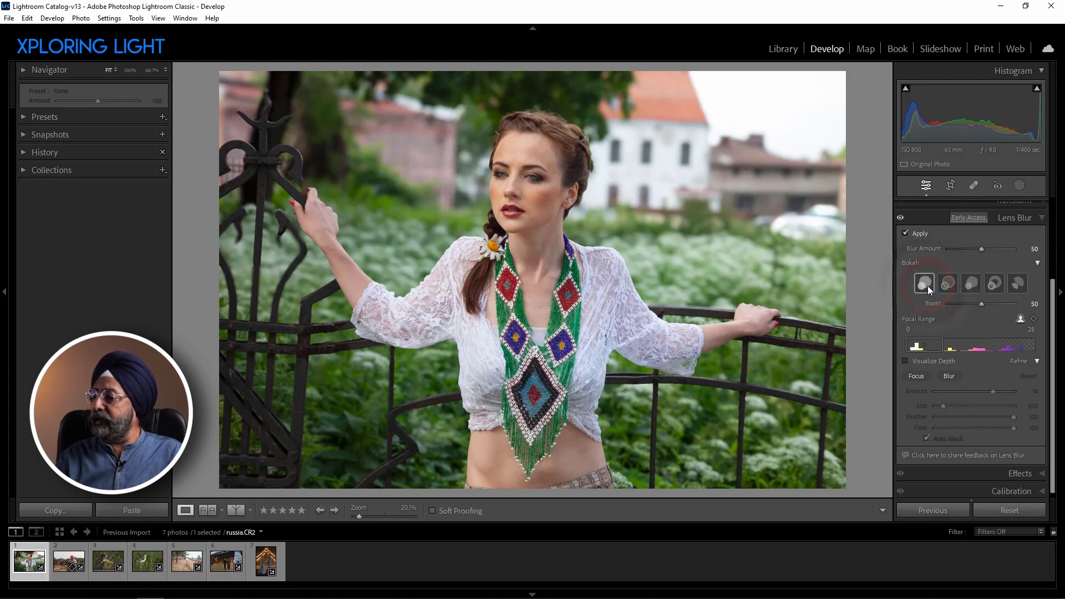
Step: Preview the other bokeh shapes on the russia.CR2 portrait and return to the first shape
{"action": "left_click", "coordinate": [948, 284]}
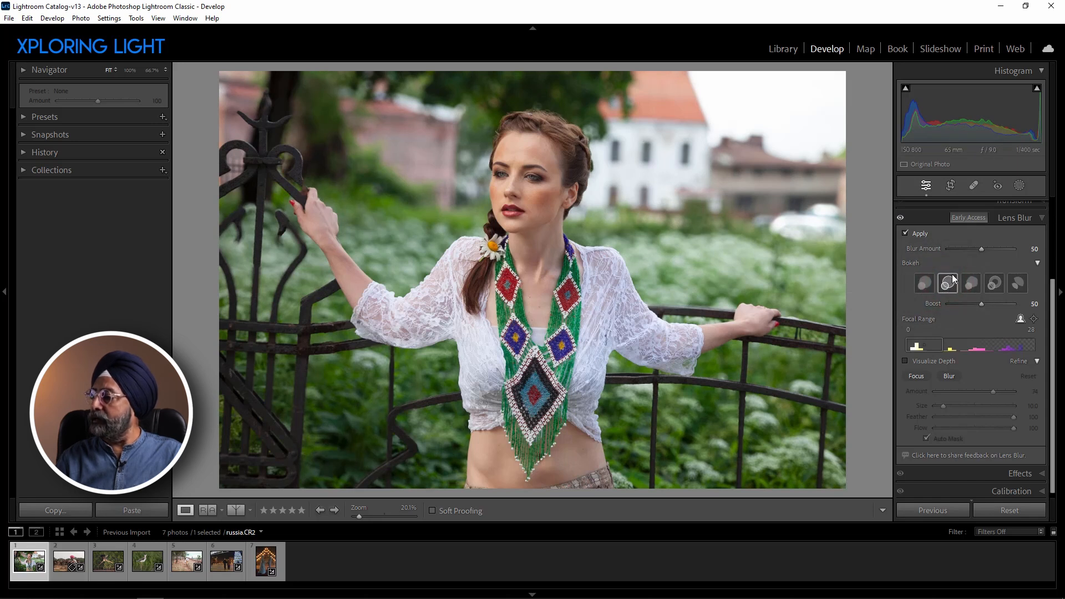
{"action": "left_click", "coordinate": [974, 283]}
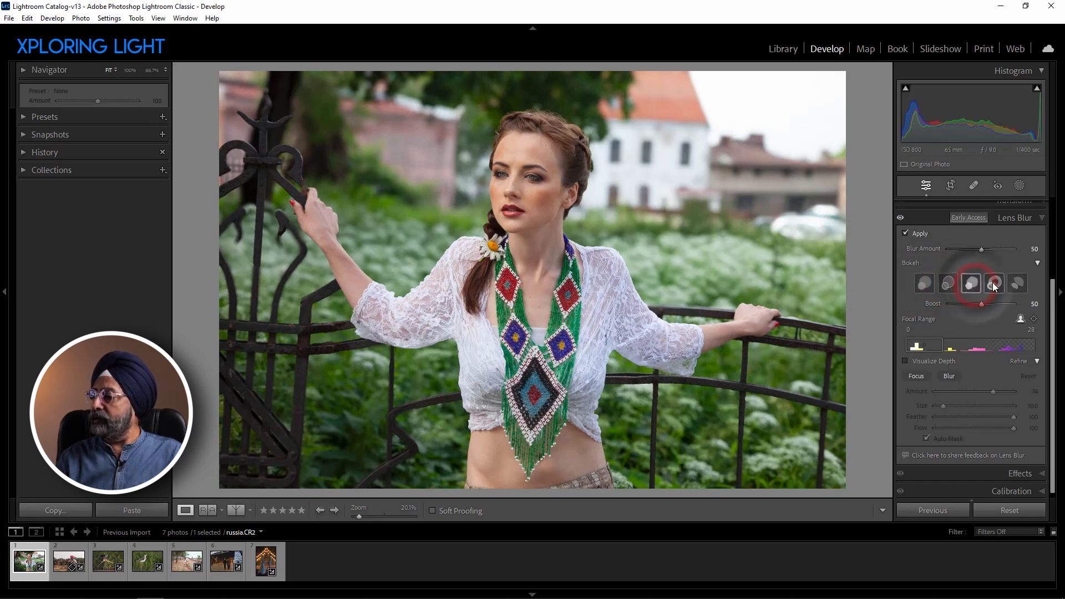
{"action": "left_click", "coordinate": [993, 282]}
{"action": "left_click", "coordinate": [1012, 282]}
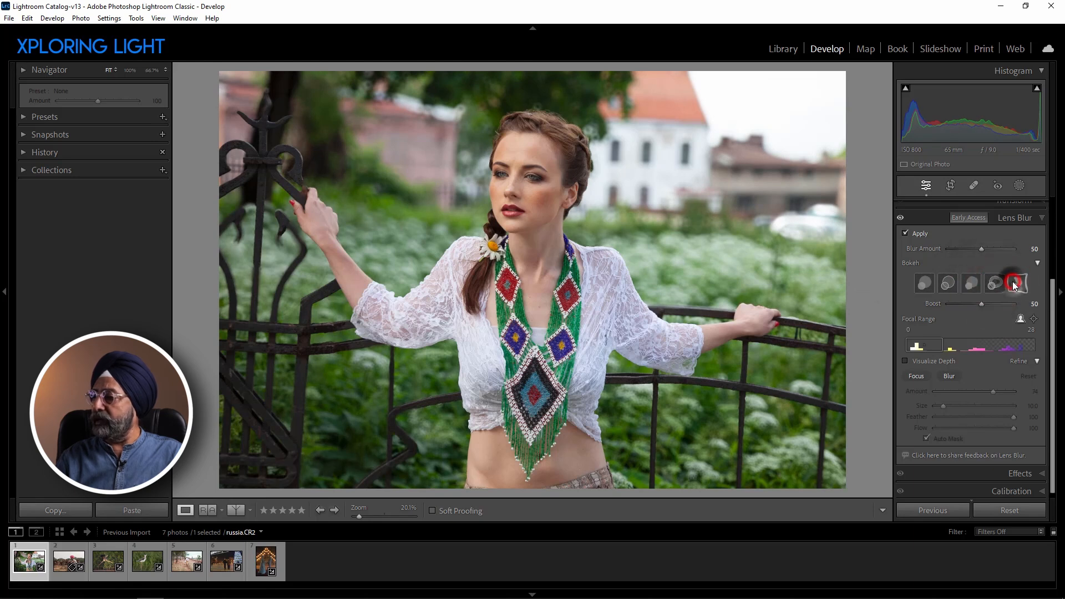
{"action": "left_click", "coordinate": [948, 284]}
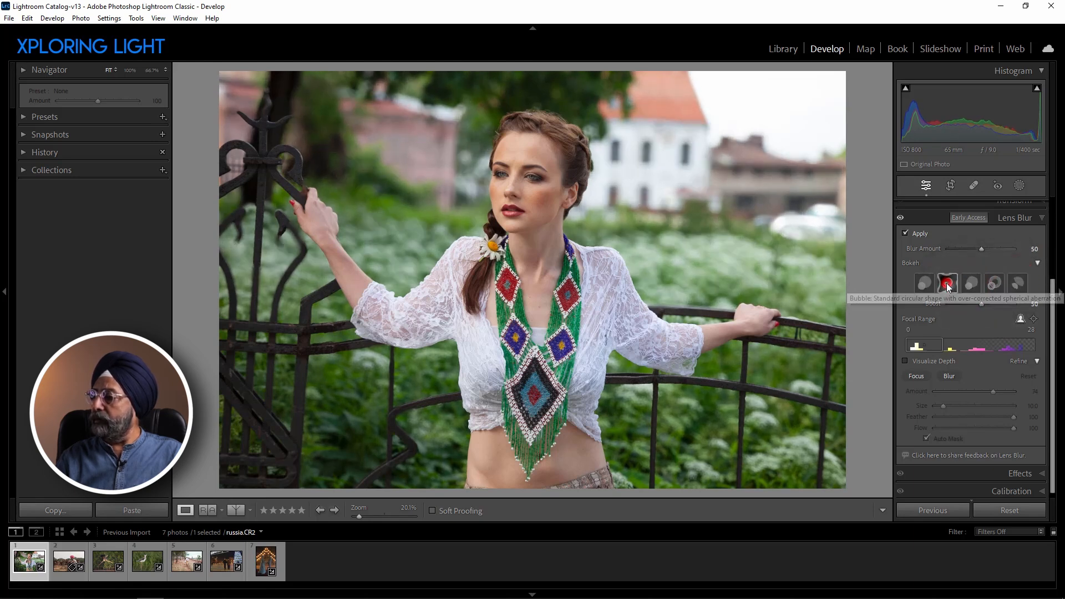
{"action": "left_click", "coordinate": [925, 284]}
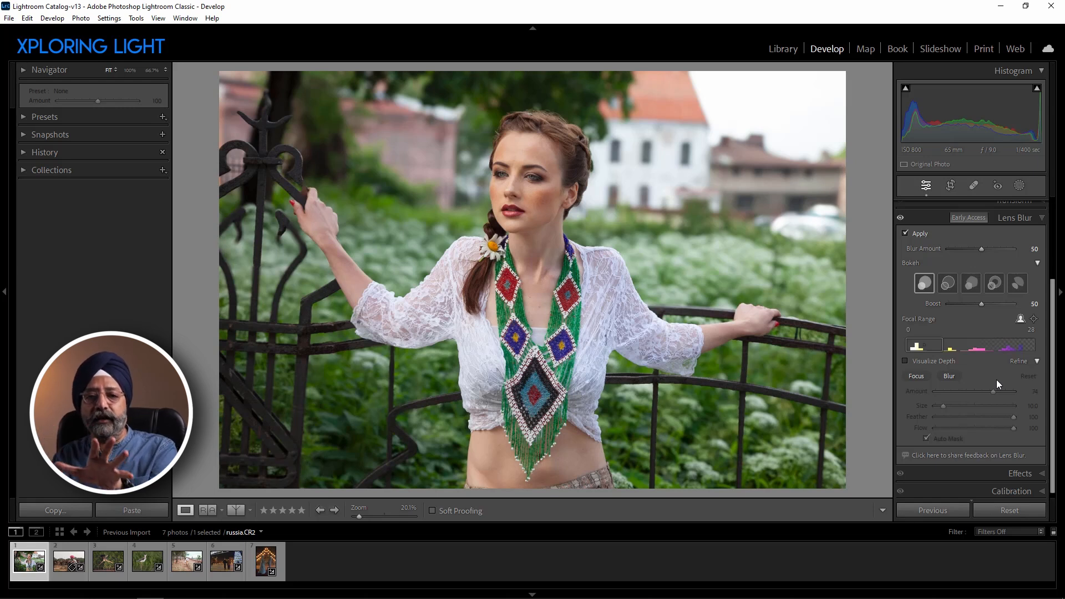
Step: Open the flying bird photo _U2A1325.CR2 and compare it with Lens Blur off and on
{"action": "left_click", "coordinate": [105, 558]}
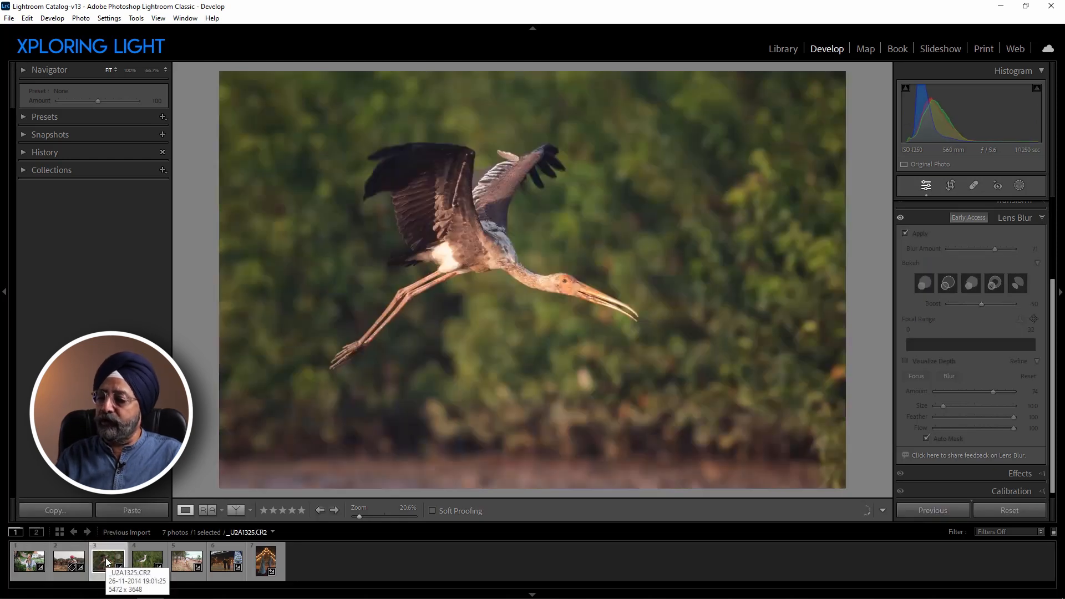
{"action": "left_click", "coordinate": [901, 219]}
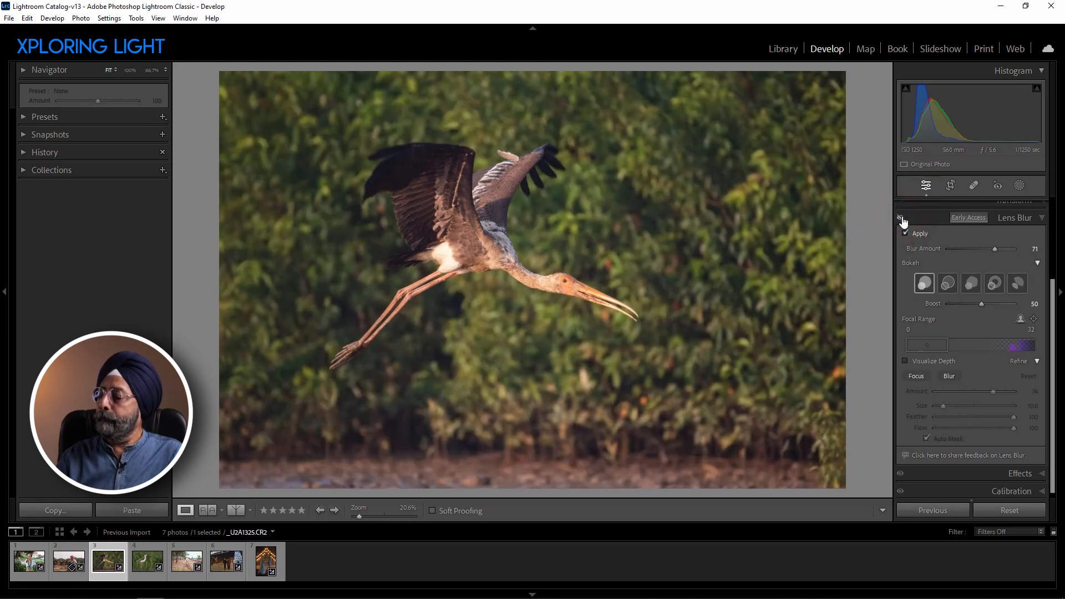
{"action": "left_click", "coordinate": [901, 220]}
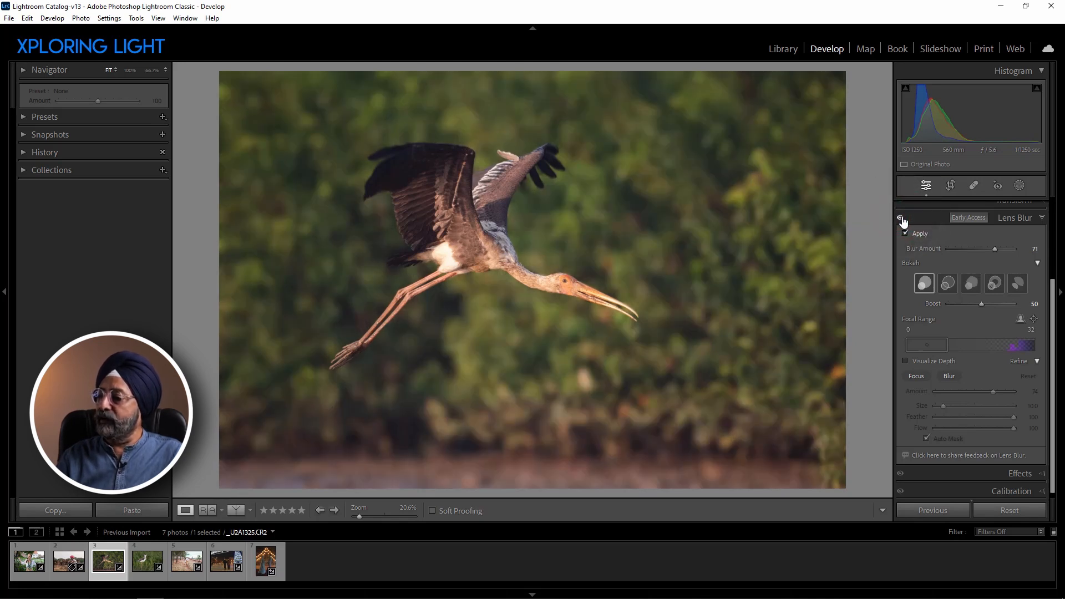
Step: Preview the bokeh shapes on the flying bird photo, ending on the first one, and set its blur amount to 79
{"action": "left_click", "coordinate": [952, 285]}
{"action": "left_click", "coordinate": [971, 284]}
{"action": "left_click", "coordinate": [993, 283]}
{"action": "left_click", "coordinate": [1018, 283]}
{"action": "left_click", "coordinate": [924, 283]}
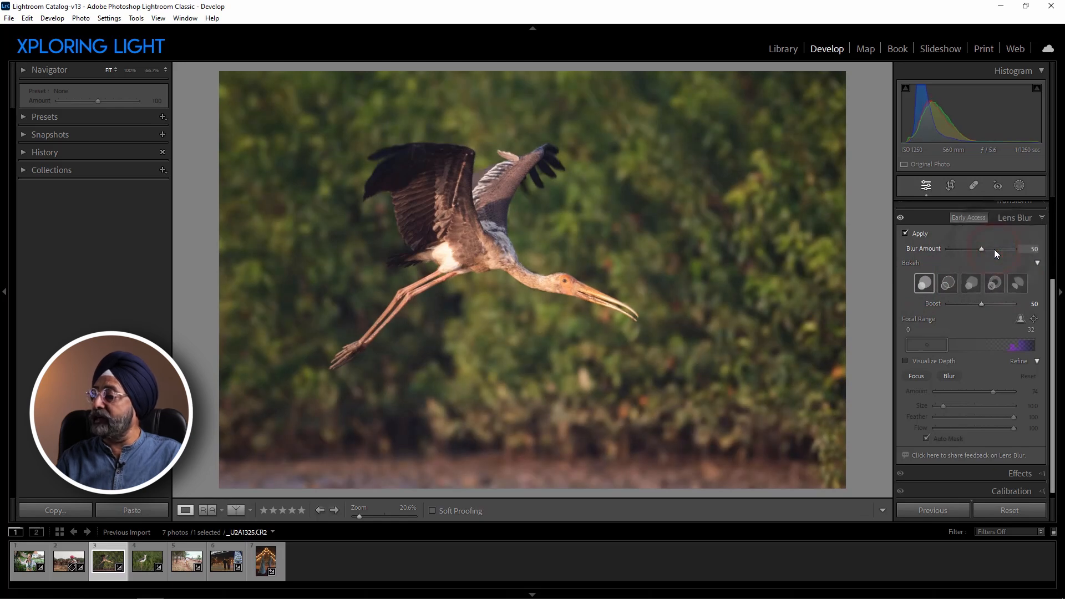
{"action": "left_click_drag", "start_coordinate": [985, 248], "coordinate": [1002, 247]}
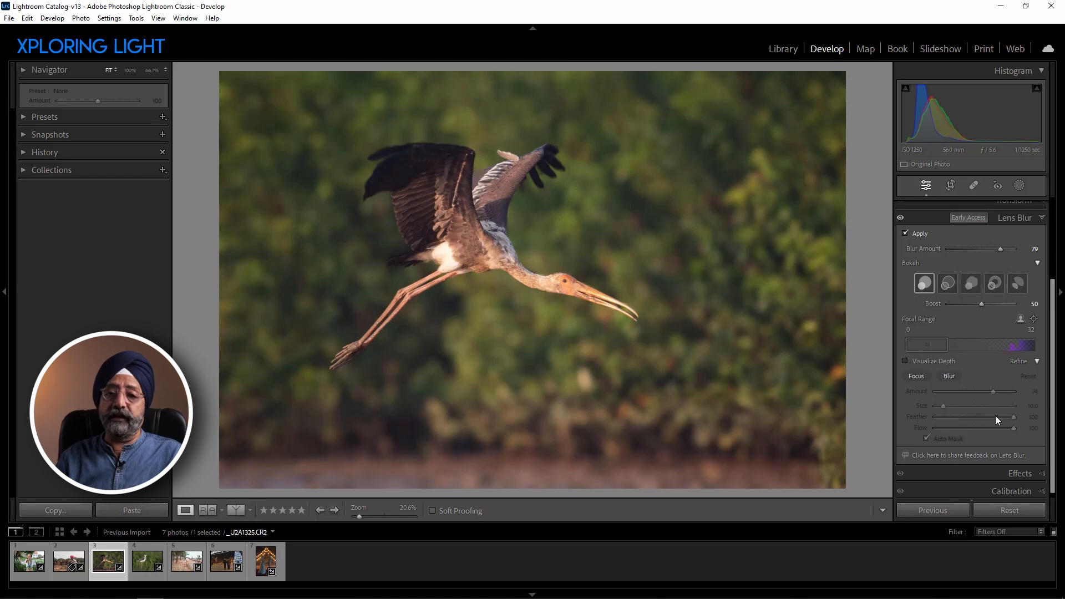
Step: Reset the blur amount of the wading bird photo _U2A8361.CR2 to 50 and compare it with Lens Blur off and on
{"action": "left_click", "coordinate": [146, 560]}
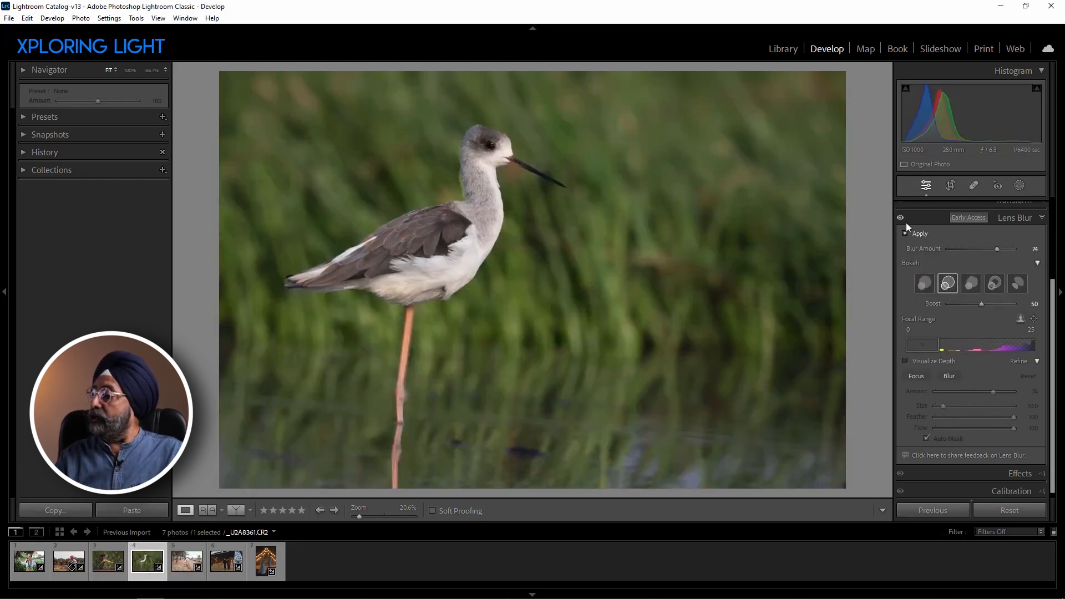
{"action": "double_click", "coordinate": [997, 248]}
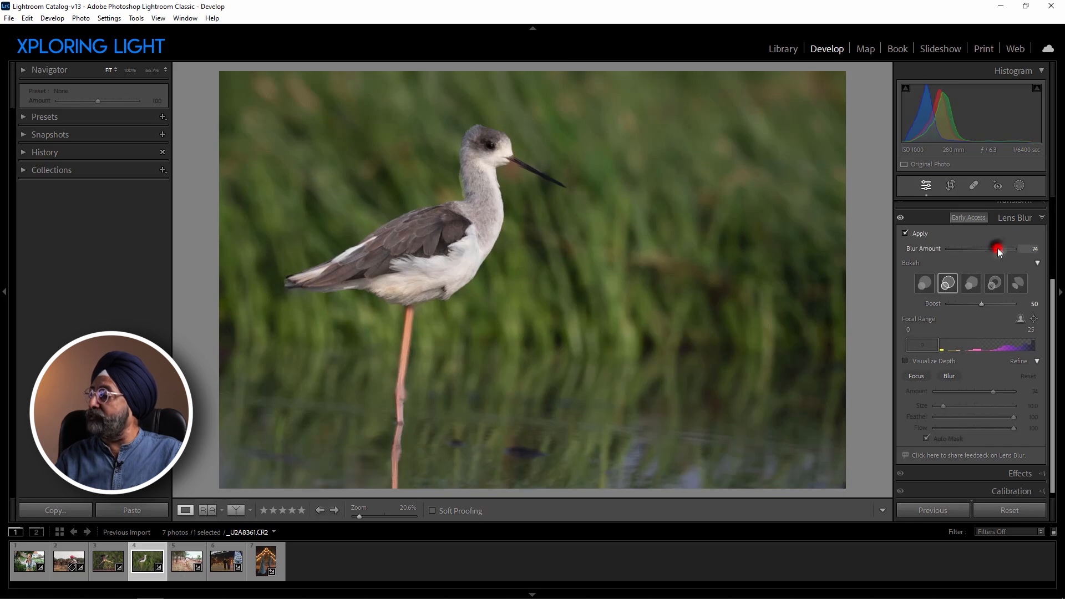
{"action": "left_click", "coordinate": [900, 219]}
{"action": "left_click", "coordinate": [901, 219]}
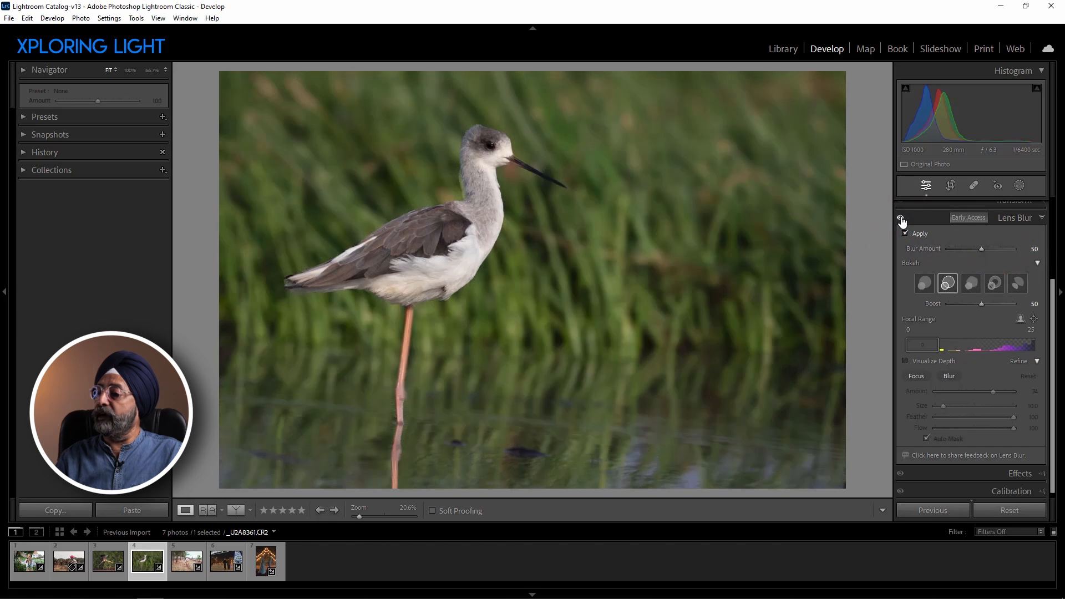
Step: Set the wading bird photo's blur amount to 73 and preview each bokeh shape, ending on Bubble
{"action": "left_click_drag", "start_coordinate": [981, 248], "coordinate": [993, 251]}
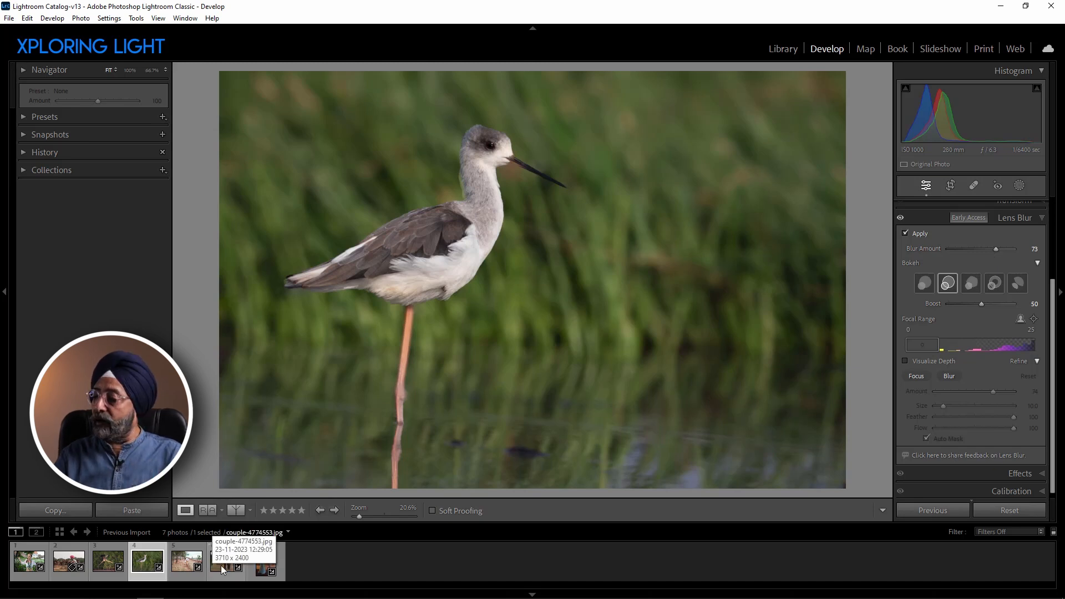
{"action": "left_click", "coordinate": [924, 284]}
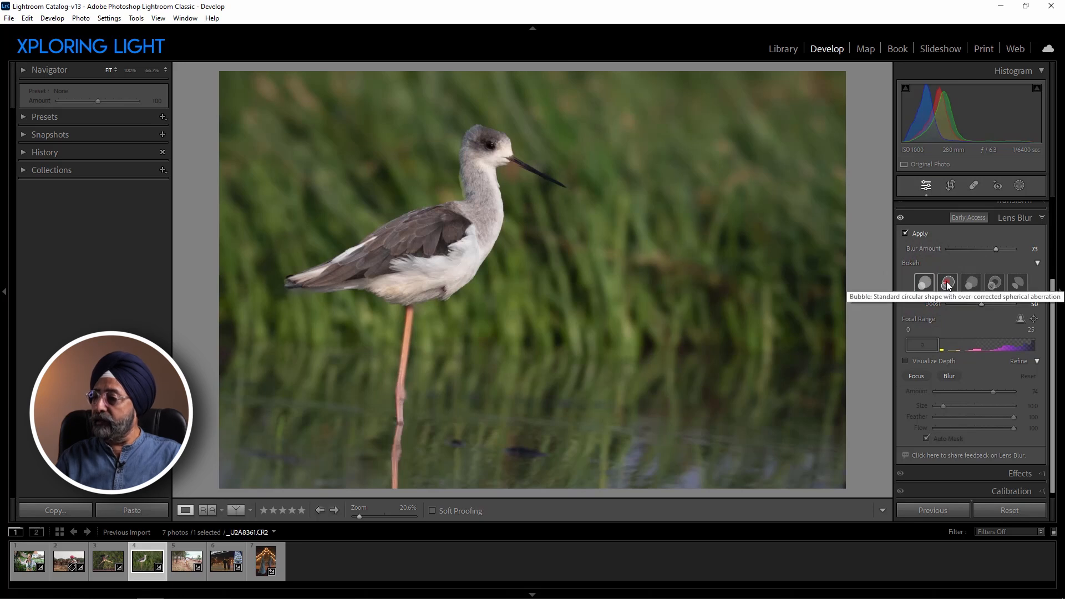
{"action": "left_click", "coordinate": [947, 284]}
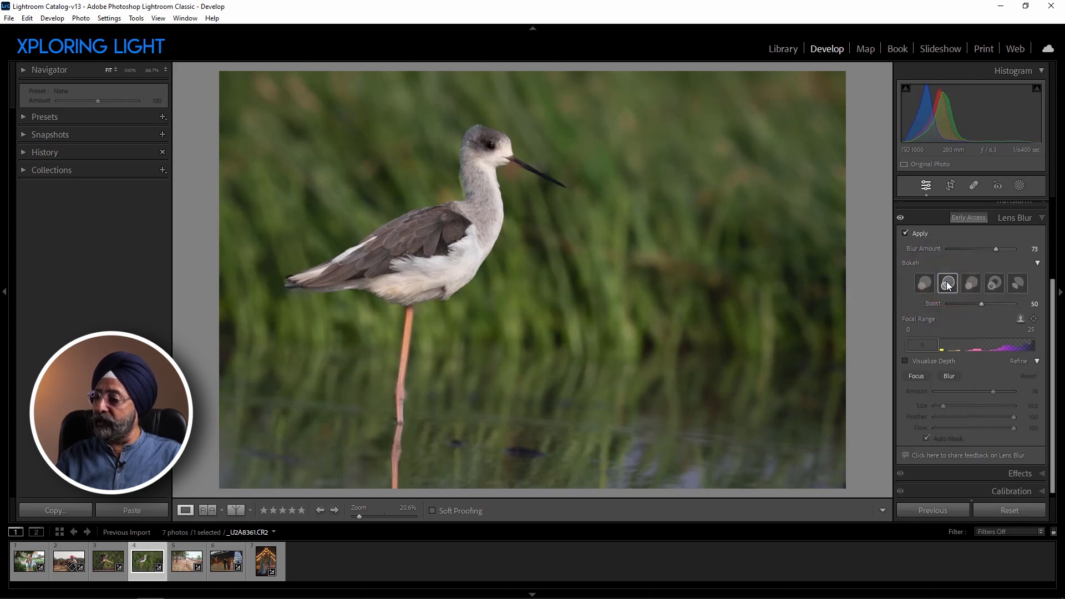
{"action": "left_click", "coordinate": [973, 283]}
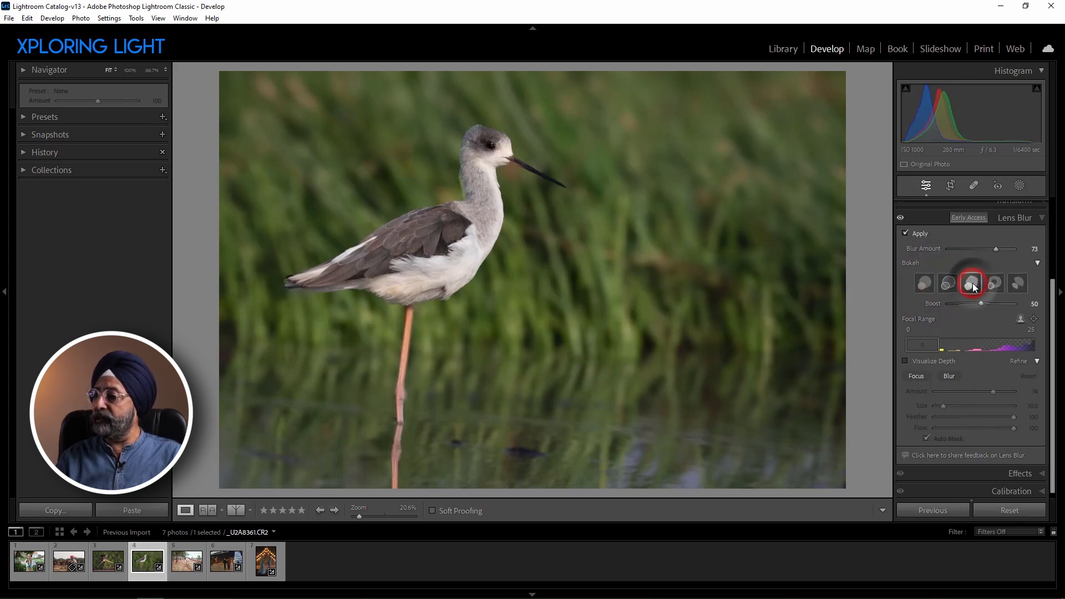
{"action": "left_click", "coordinate": [990, 283]}
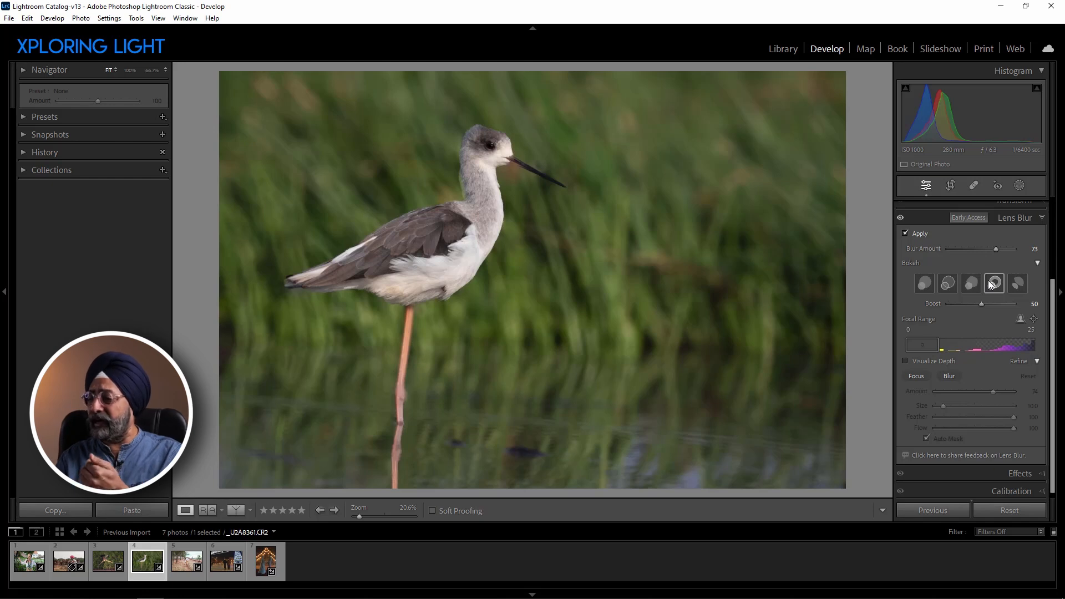
{"action": "left_click", "coordinate": [1011, 284]}
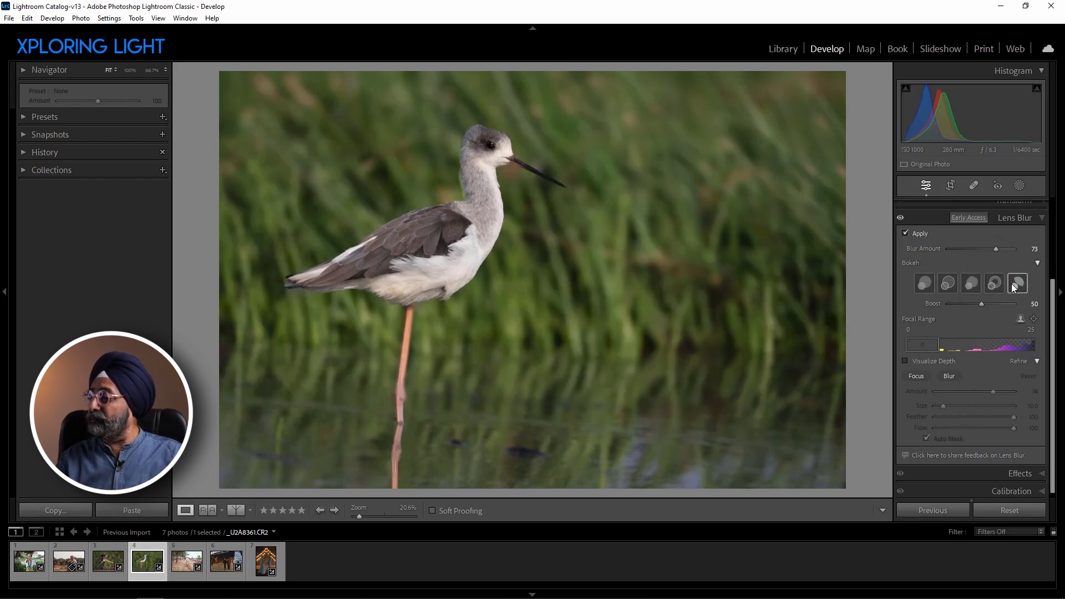
{"action": "left_click", "coordinate": [946, 283]}
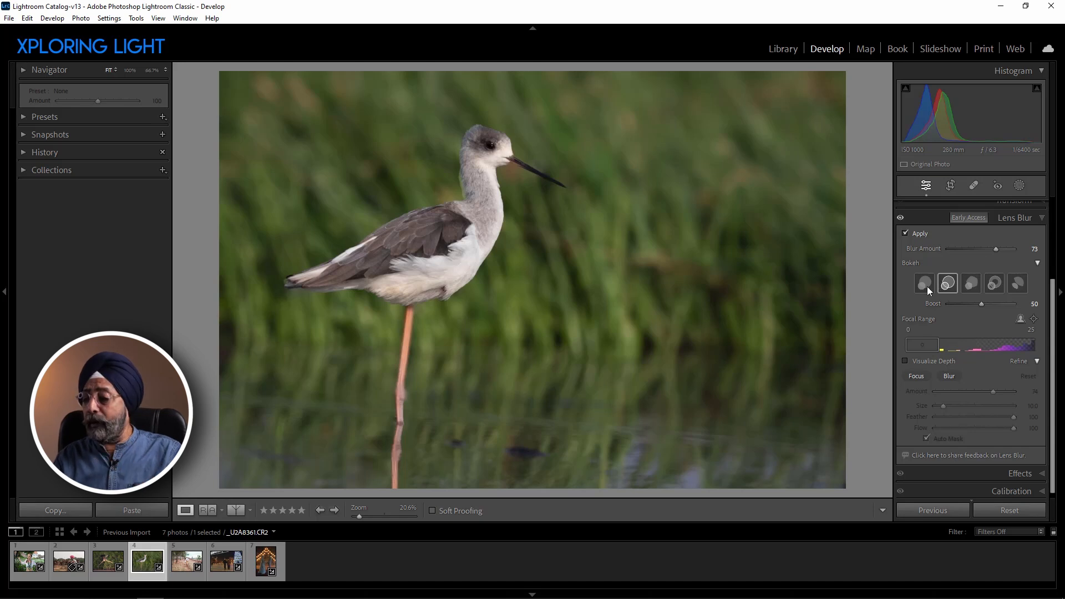
Step: Set the bokeh of couple-4774553.jpg to the first shape and compare the photo with Lens Blur off and on
{"action": "left_click", "coordinate": [224, 569]}
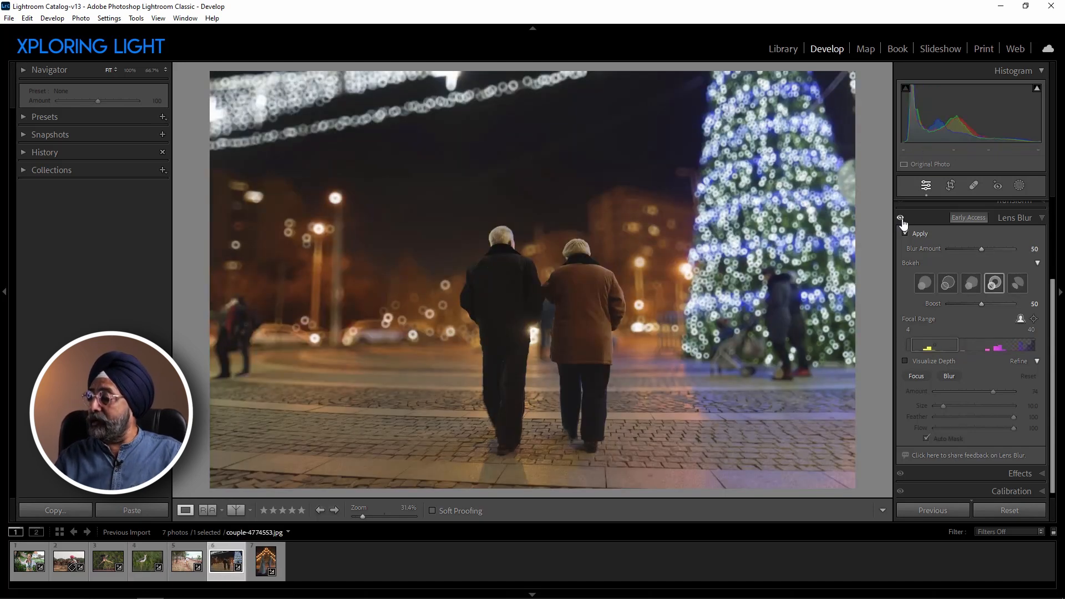
{"action": "left_click", "coordinate": [925, 279]}
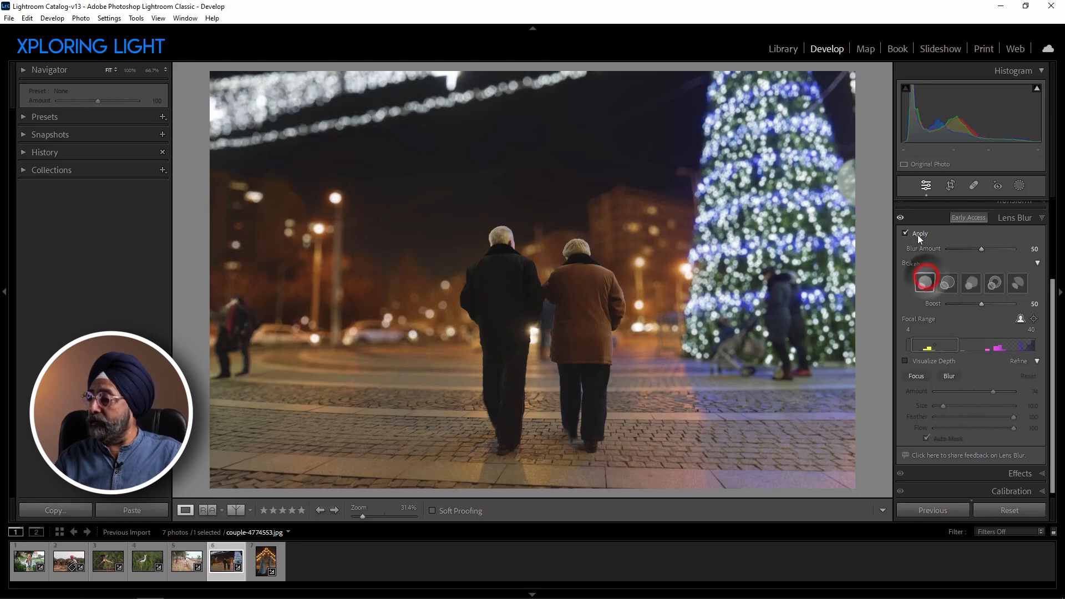
{"action": "left_click", "coordinate": [899, 218]}
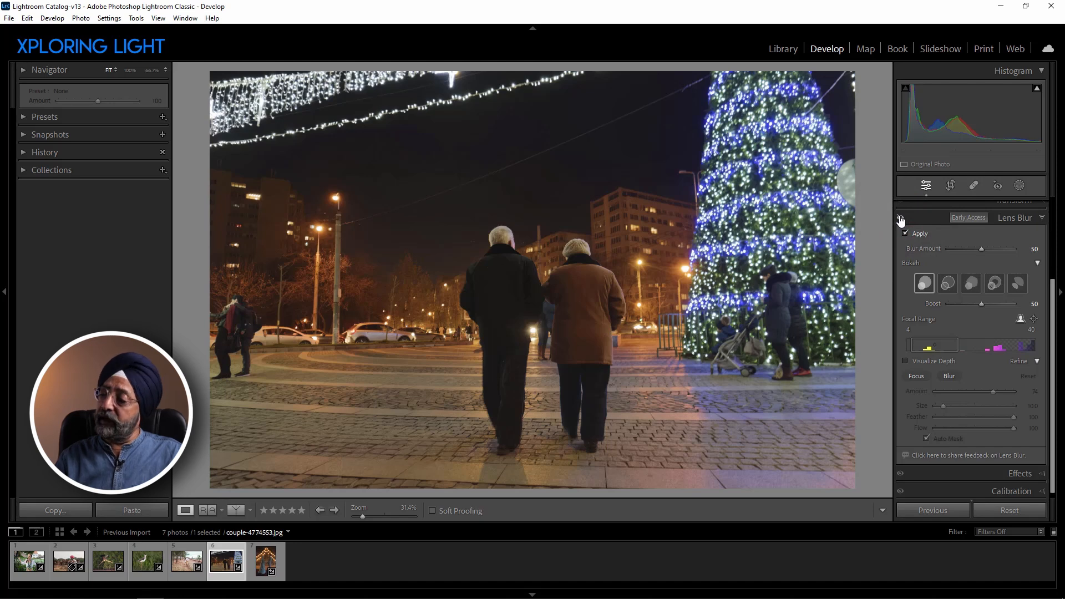
{"action": "left_click", "coordinate": [900, 218]}
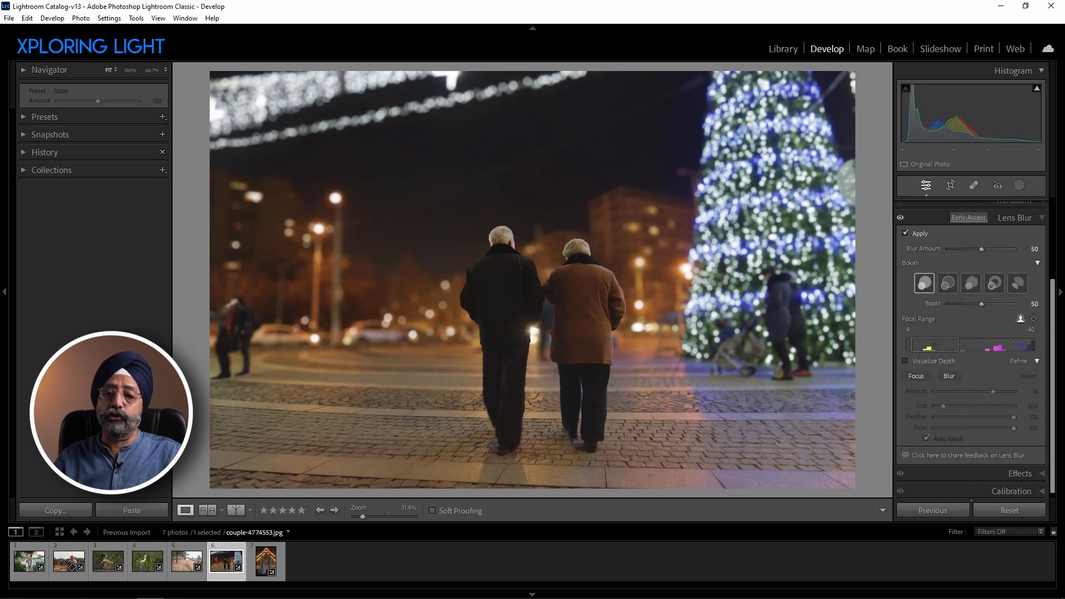
Step: Preview the other bokeh shapes on the night photo's Christmas lights and return to the first shape
{"action": "left_click", "coordinate": [947, 284]}
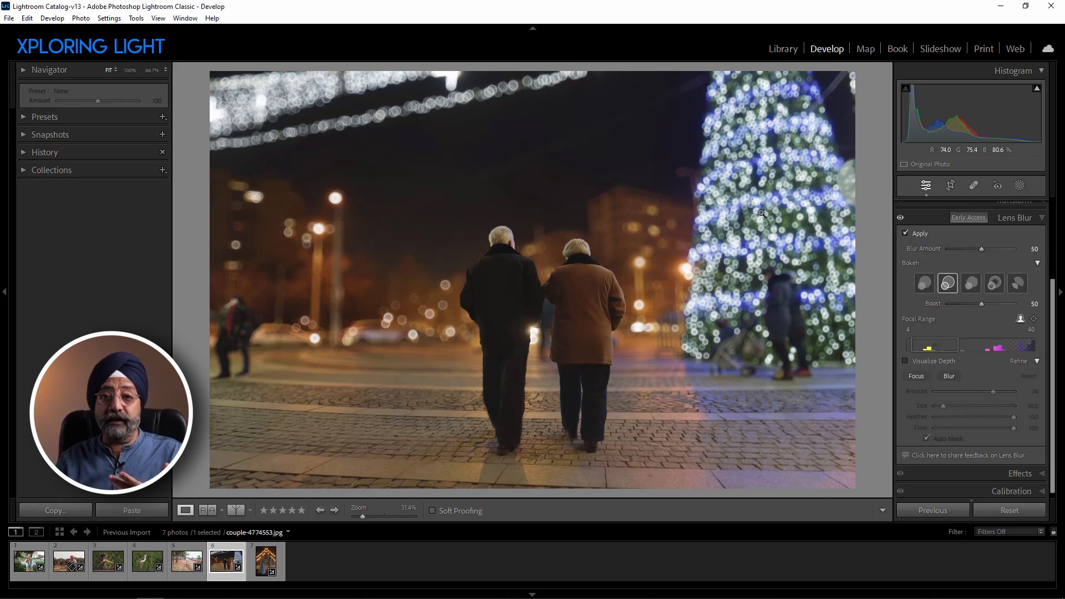
{"action": "left_click", "coordinate": [970, 286]}
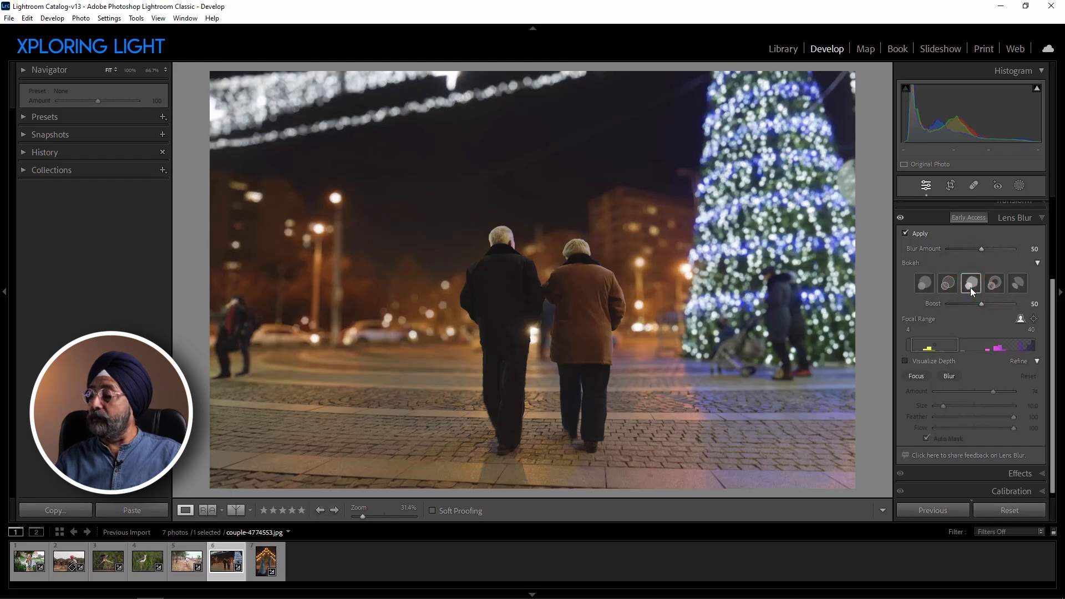
{"action": "left_click", "coordinate": [994, 284]}
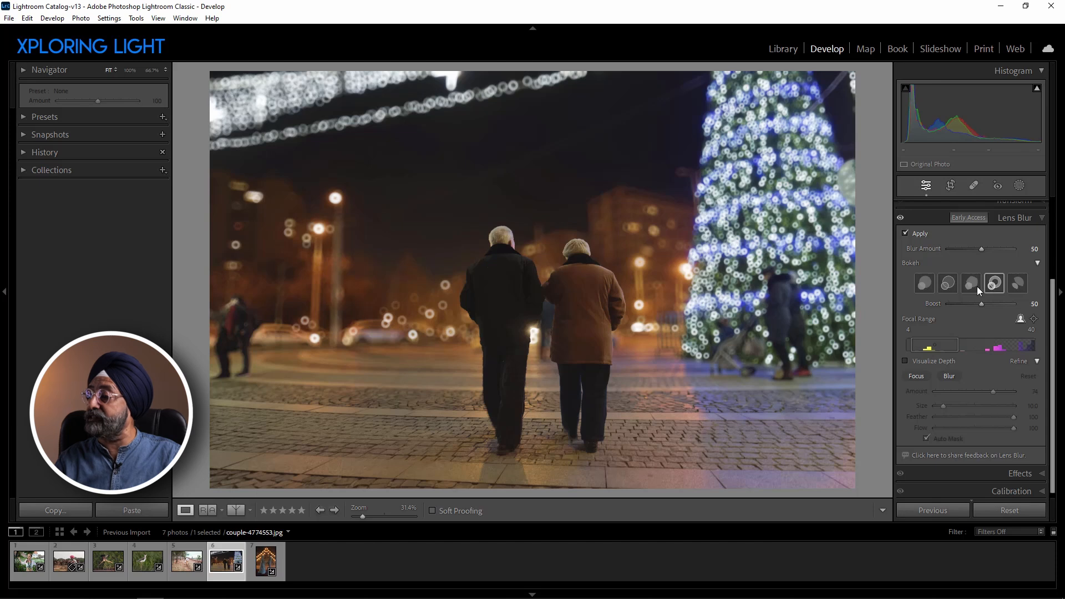
{"action": "left_click", "coordinate": [945, 285]}
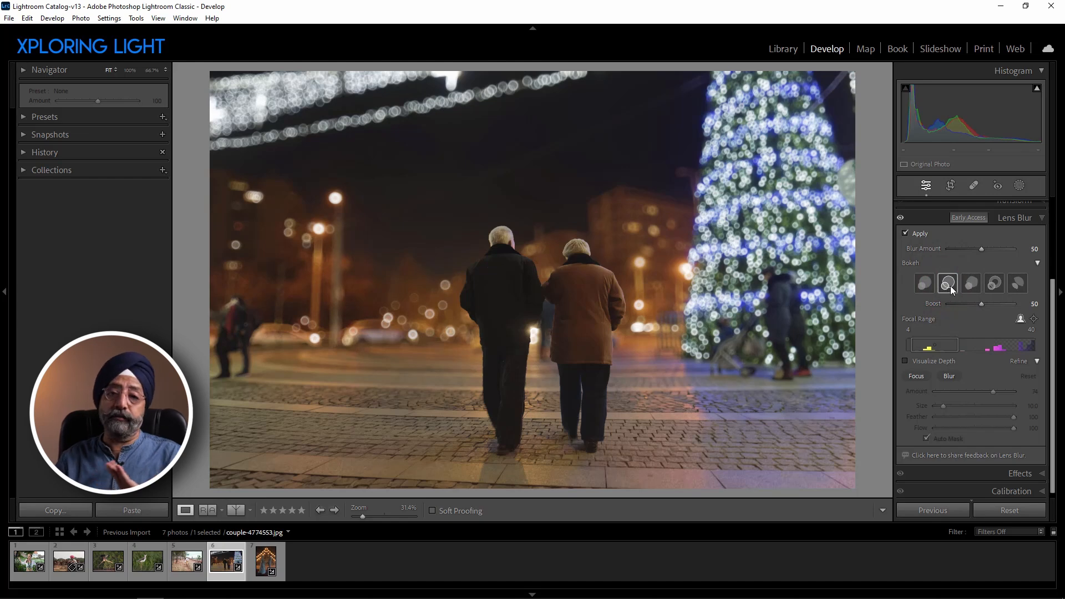
{"action": "left_click", "coordinate": [1015, 285]}
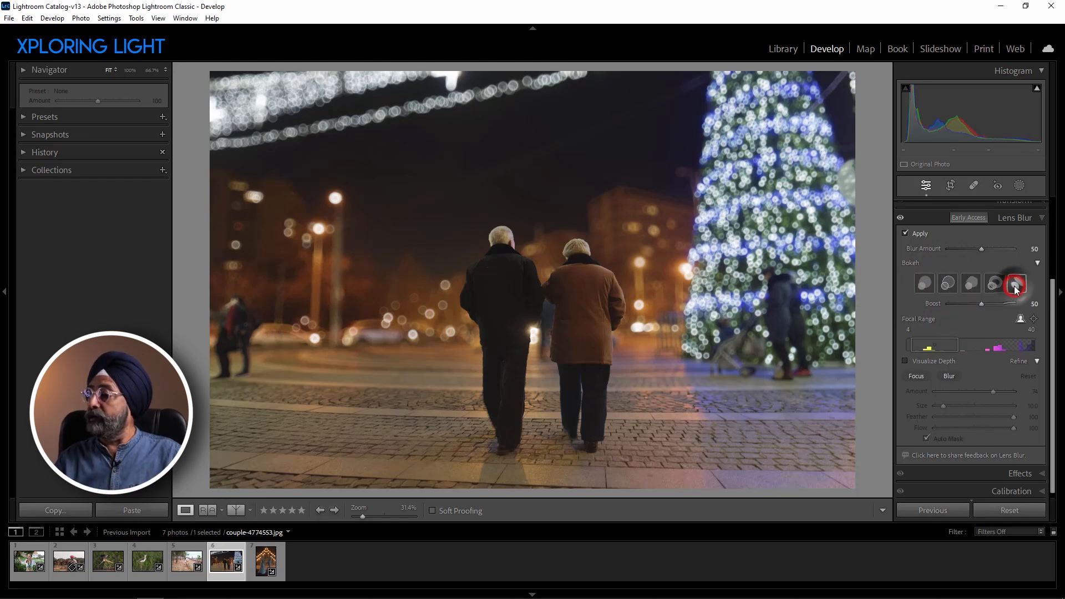
{"action": "left_click", "coordinate": [928, 287]}
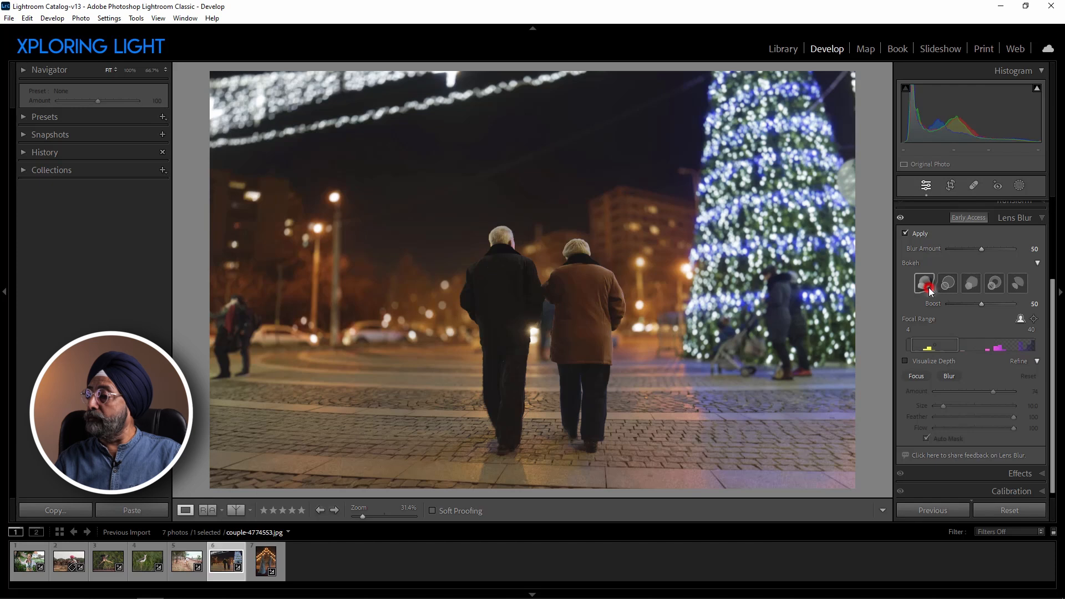